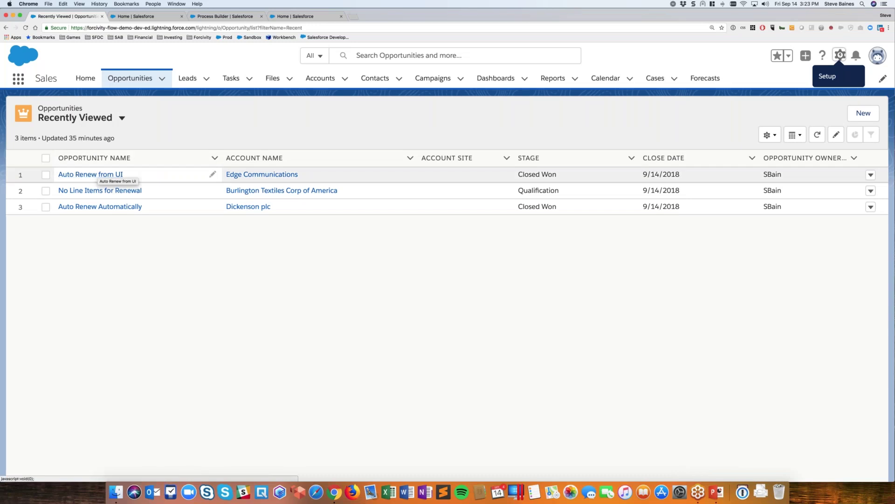
- Set the stage of the Auto Renew from UI opportunity to Qualification and save the list change
left_click(629, 174)
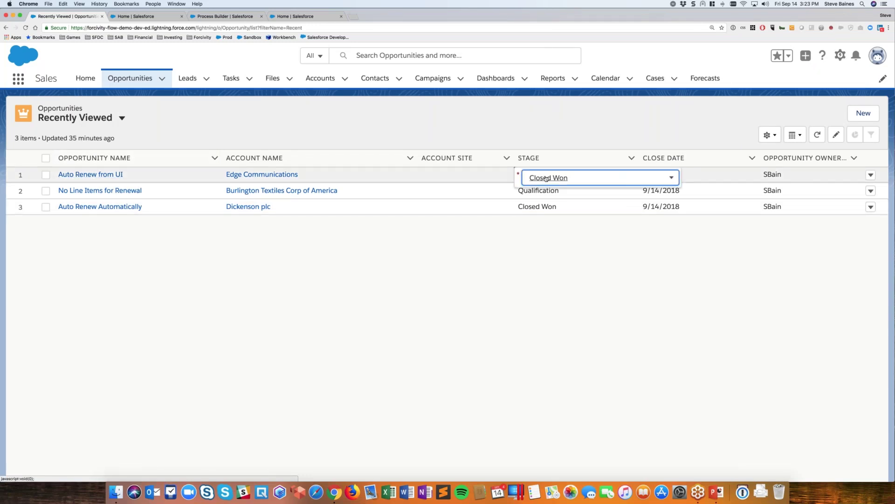
left_click(625, 176)
left_click(540, 234)
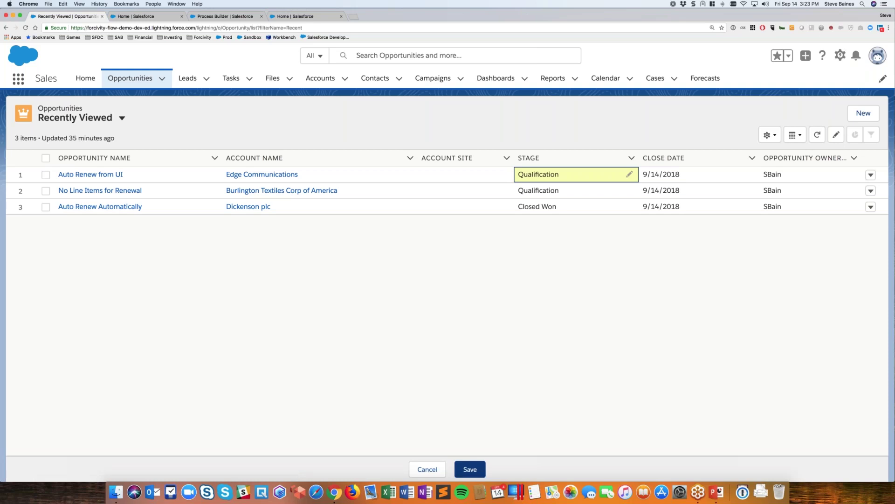
left_click(461, 469)
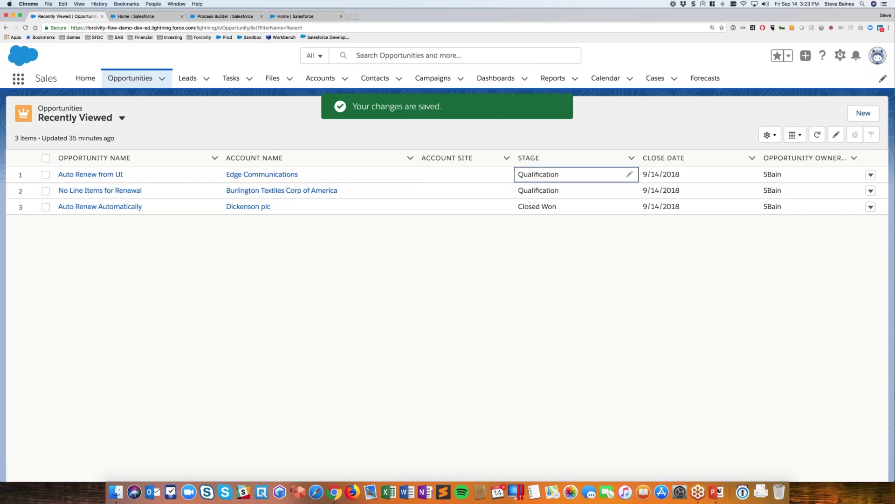
- Open version 7 of the Opportunity Renewal flow in the Flow Designer and collapse the palette's Description section
left_click(220, 15)
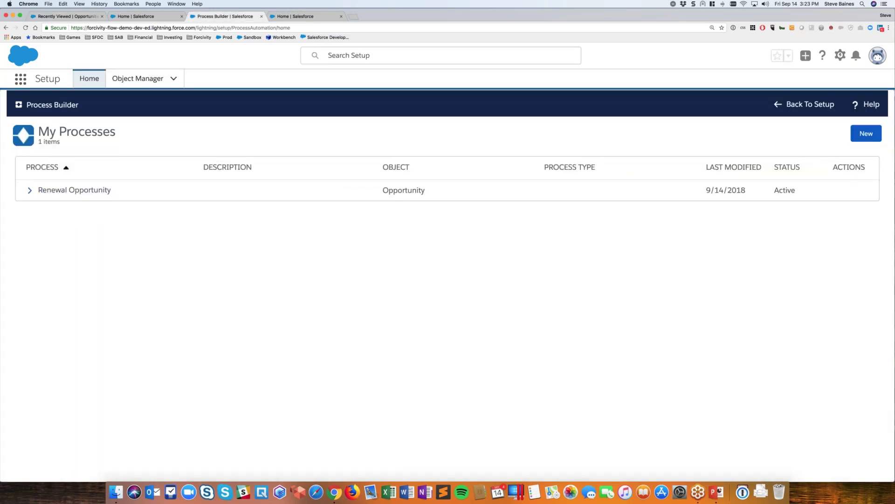
left_click(296, 18)
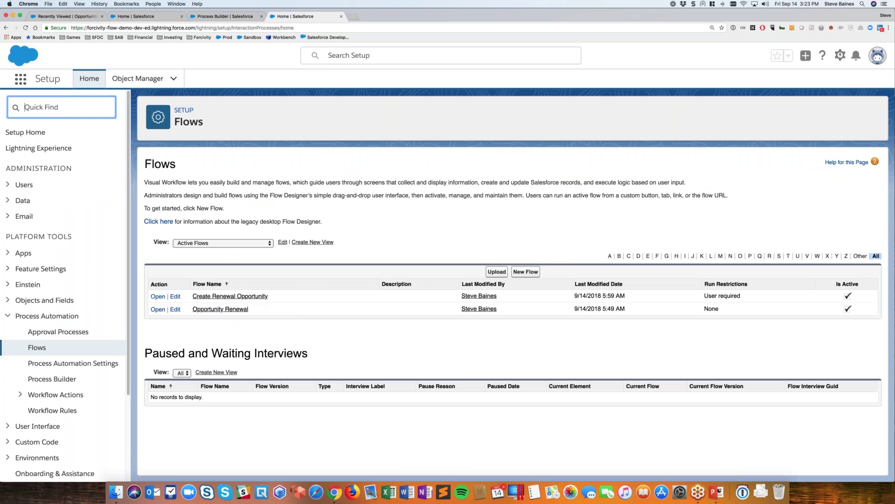
left_click(220, 310)
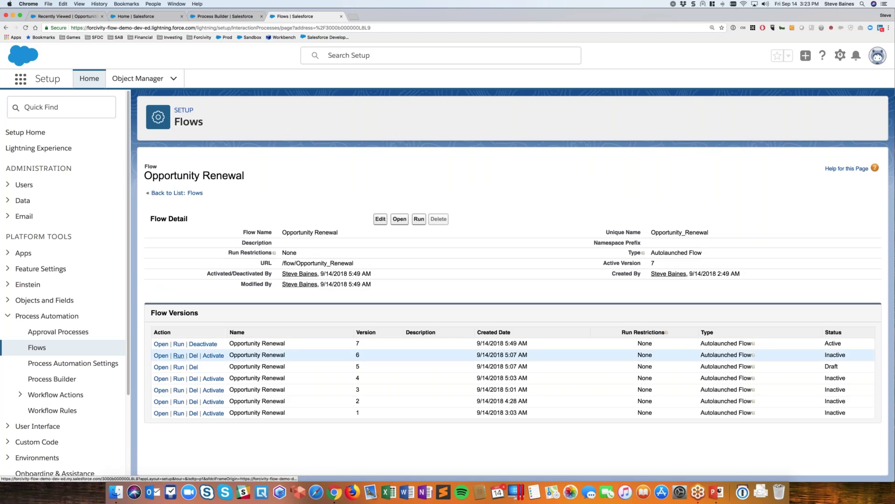
left_click(161, 344)
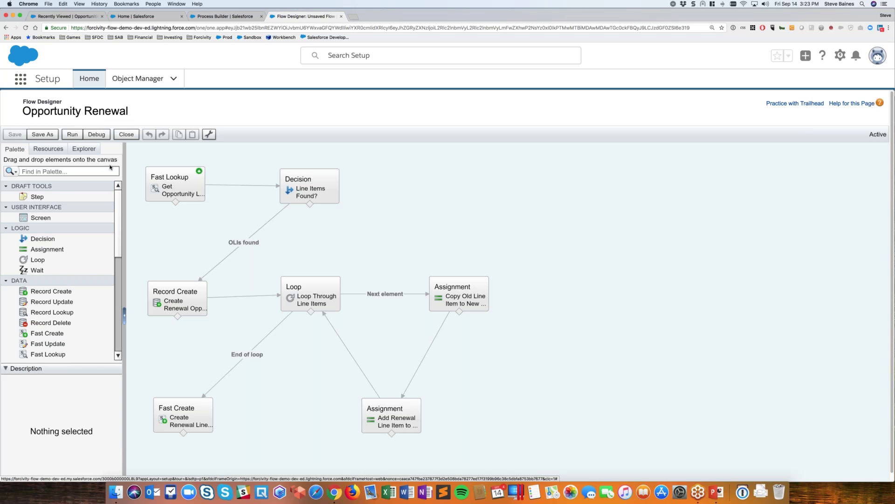
left_click(14, 368)
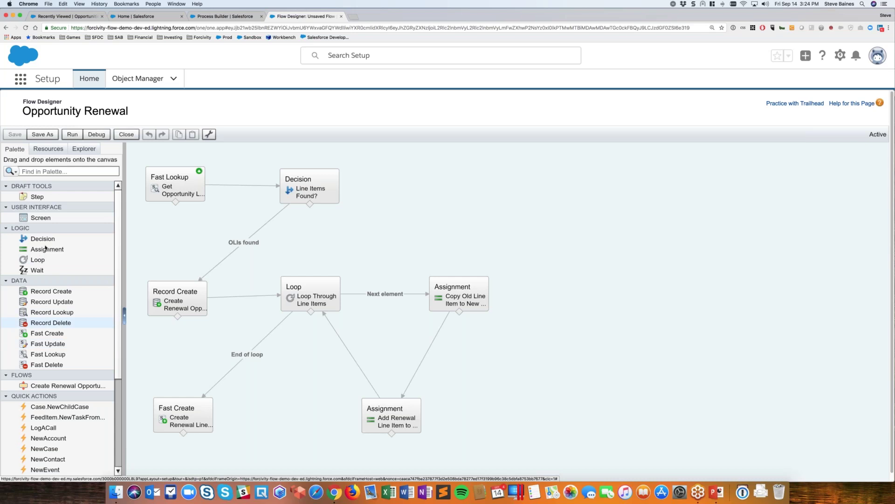
- Place a new Assignment element beside the Line Items Found? decision to view its blank settings, and discard it
left_click_drag(45, 248, 386, 195)
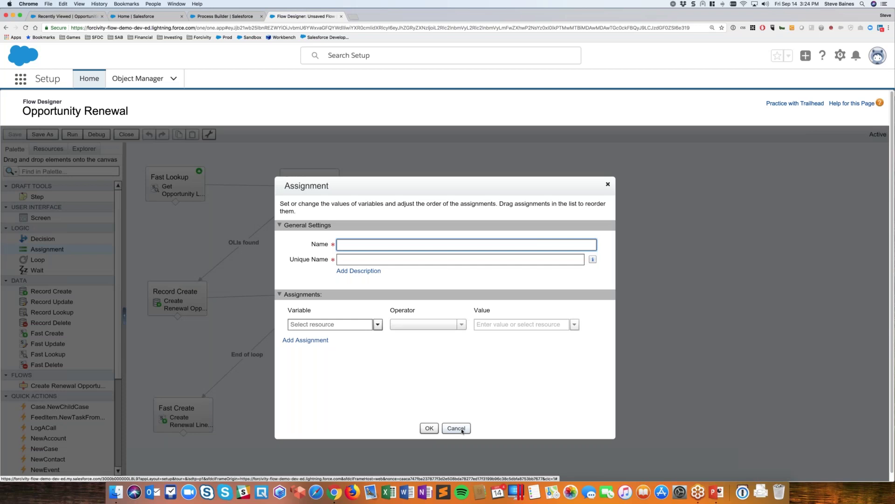
left_click(456, 428)
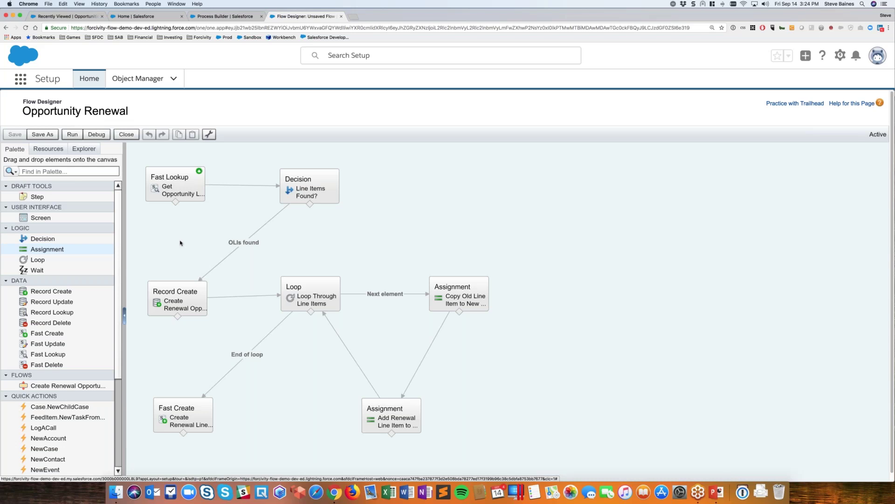
- Examine the lookup object, filter criteria and target variable of the Get Opportunity Line Items element, and close it without changes
mouse_move(176, 193)
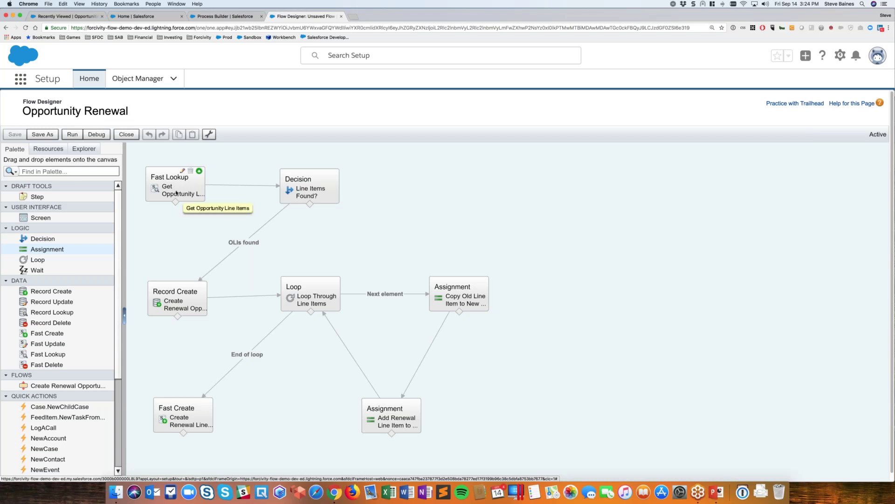
left_click(176, 193)
double_click(177, 192)
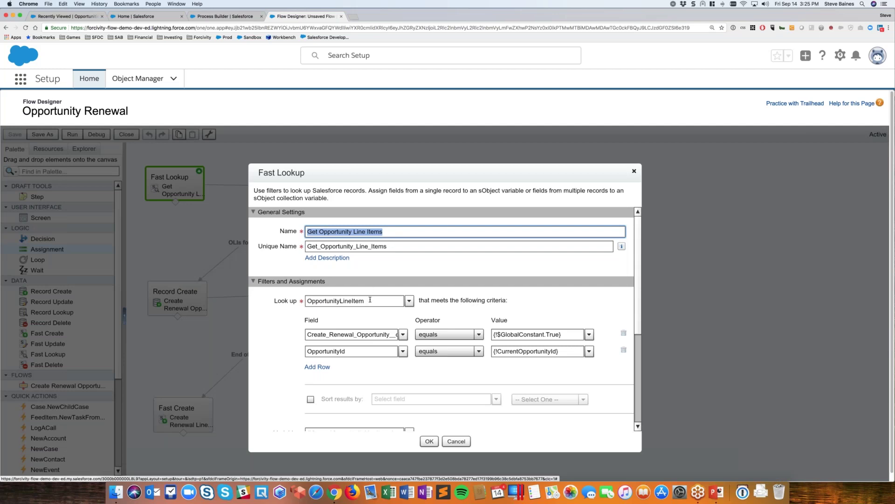
double_click(341, 299)
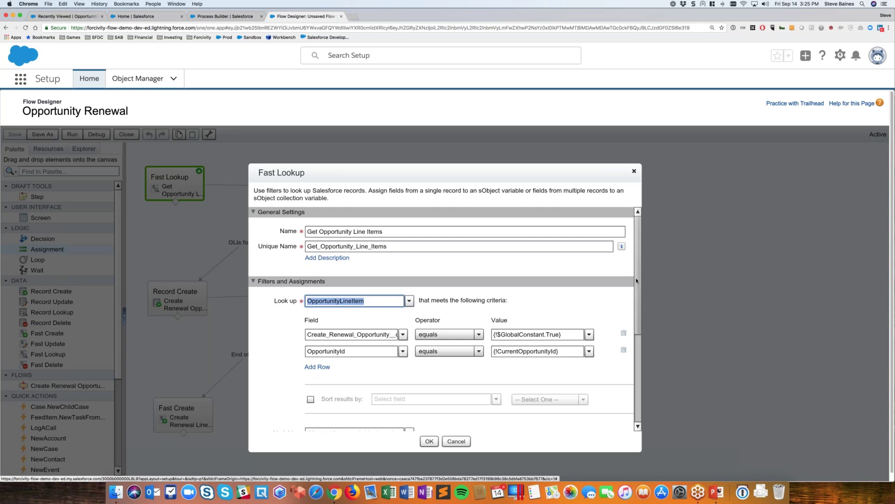
scroll(636, 278, "down", 3)
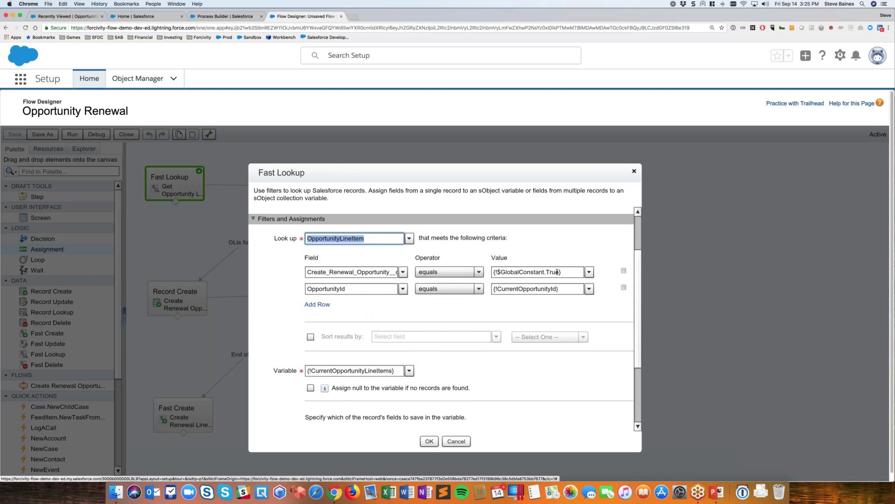
left_click(349, 289)
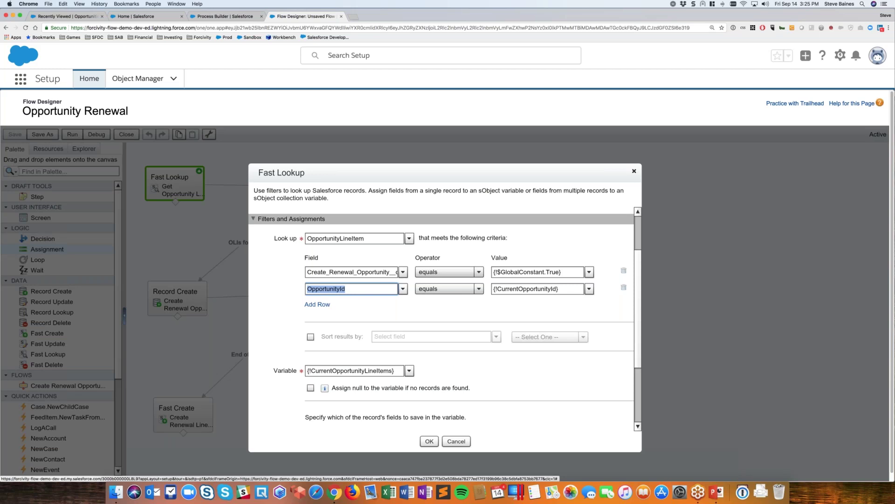
left_click(340, 368)
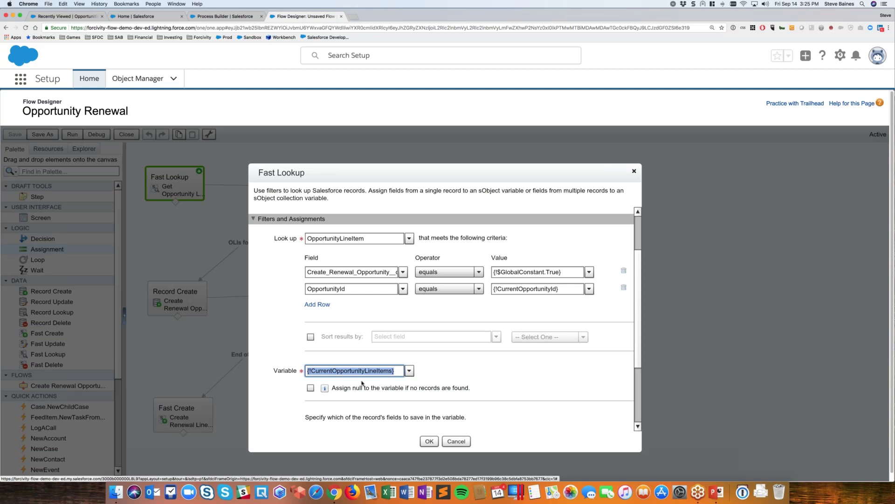
left_click(449, 441)
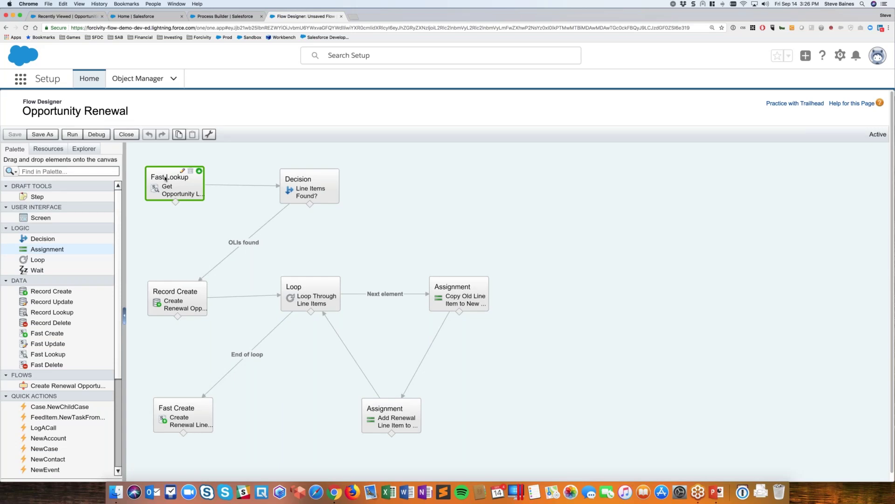
- Review the Line Items Found? decision's place in the flow and the field values in the Create Renewal Opportunity element without changing them
scroll(200, 250, "down", 1)
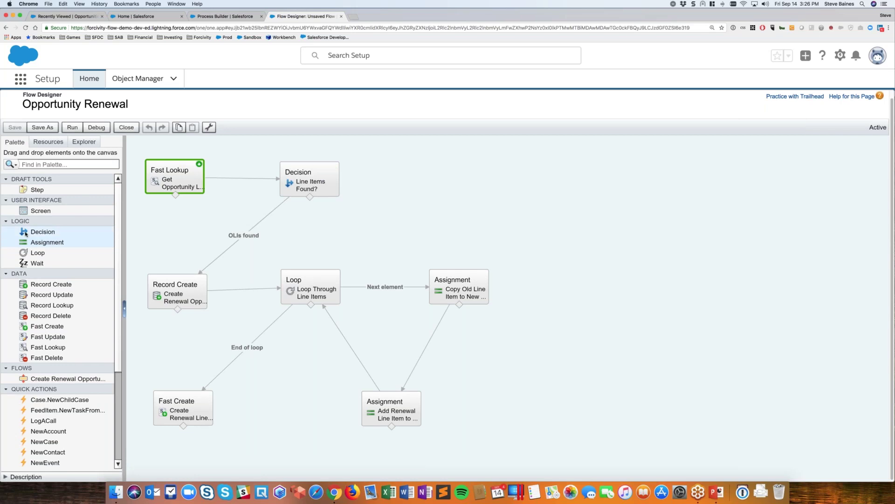
left_click(327, 188)
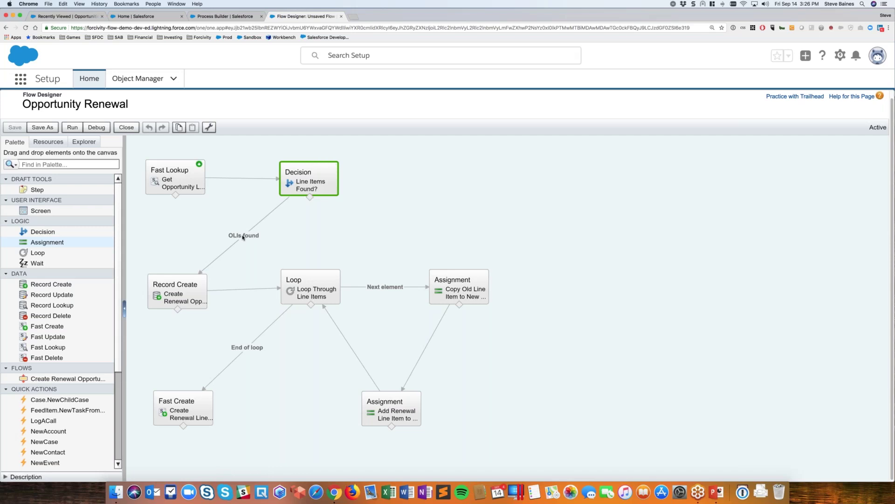
left_click(176, 295)
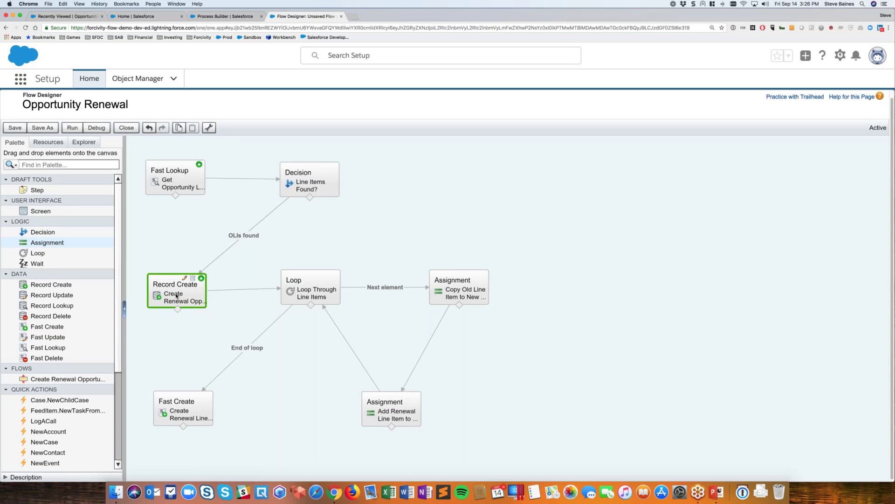
double_click(176, 295)
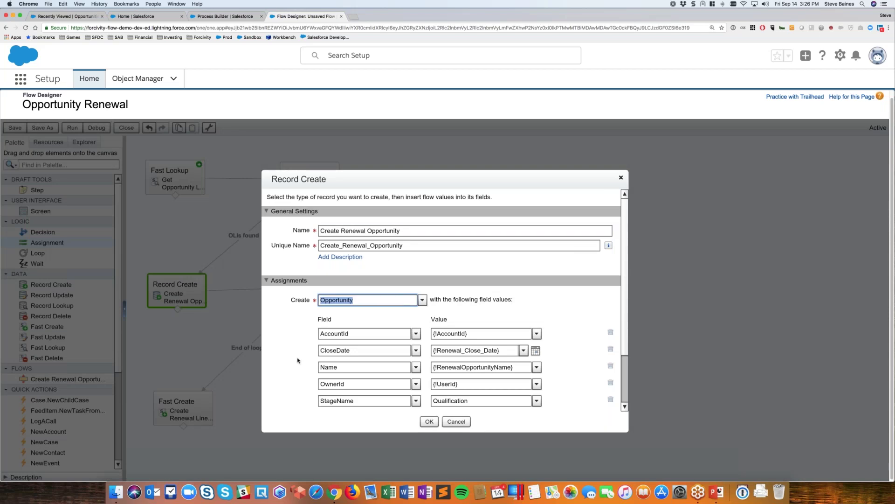
scroll(351, 267, "down", 3)
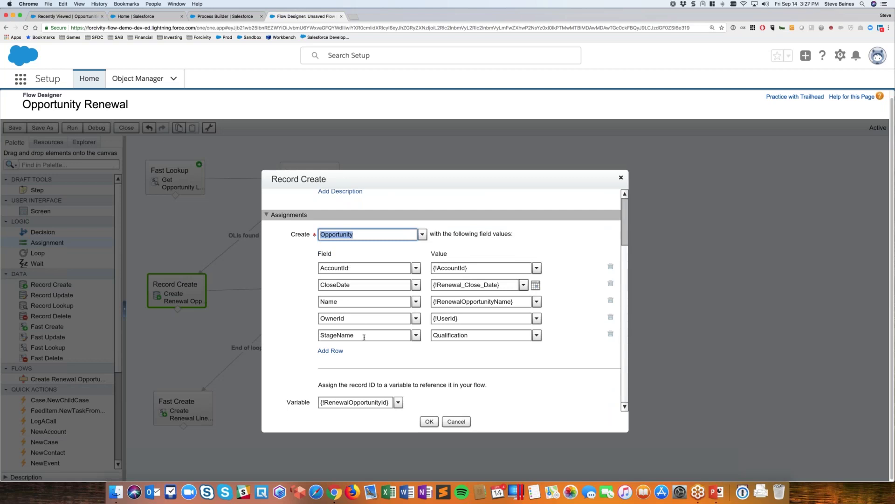
left_click(456, 421)
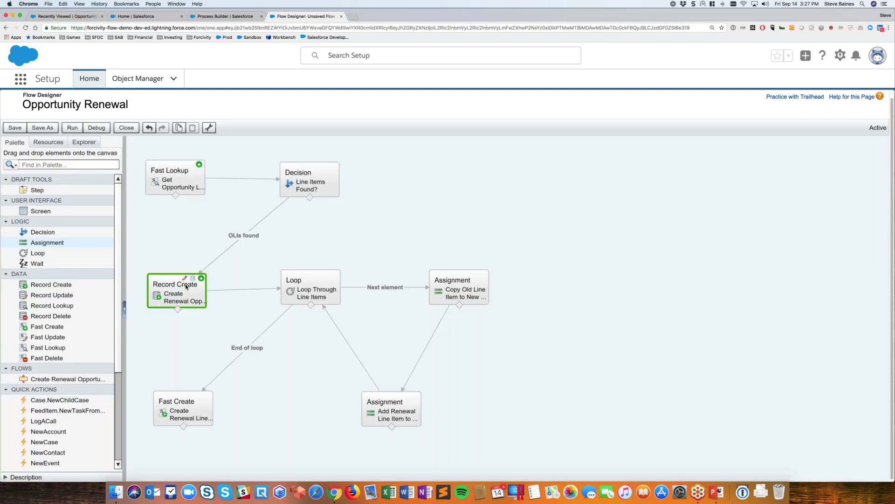
- Inspect the collection and loop variable of the Loop Through Line Items element, and close it without changes
left_click(305, 294)
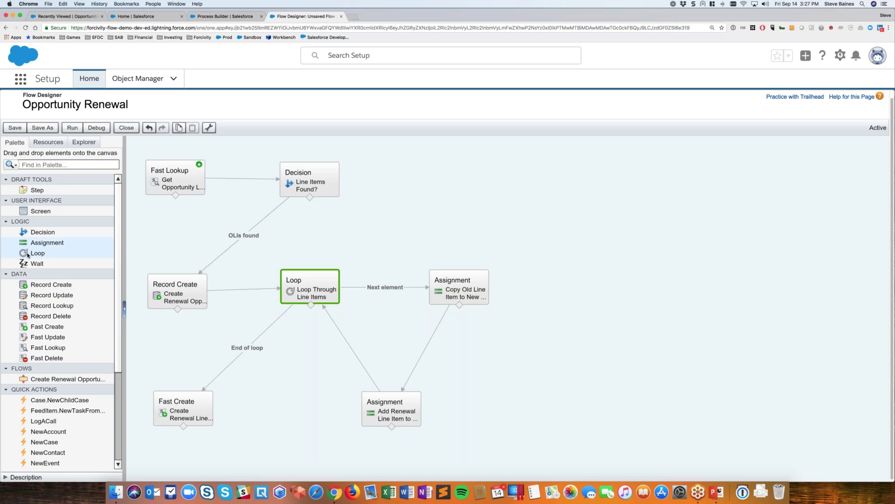
double_click(307, 292)
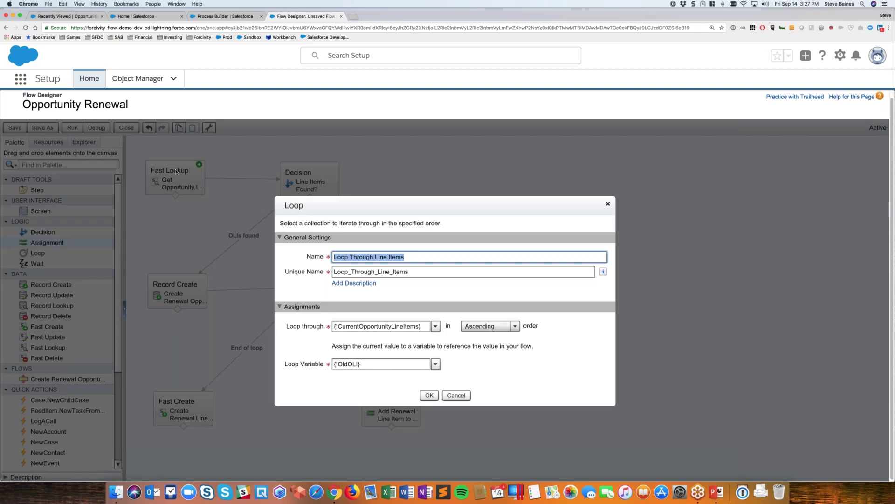
left_click(334, 363)
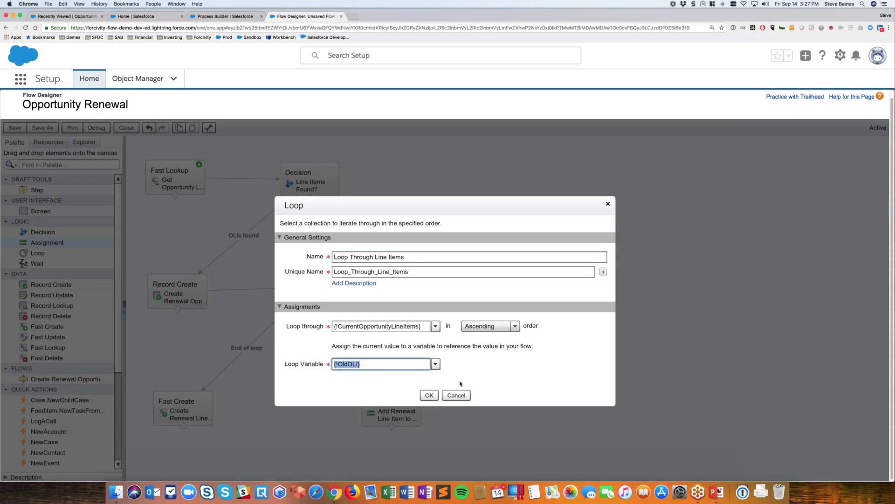
left_click(459, 397)
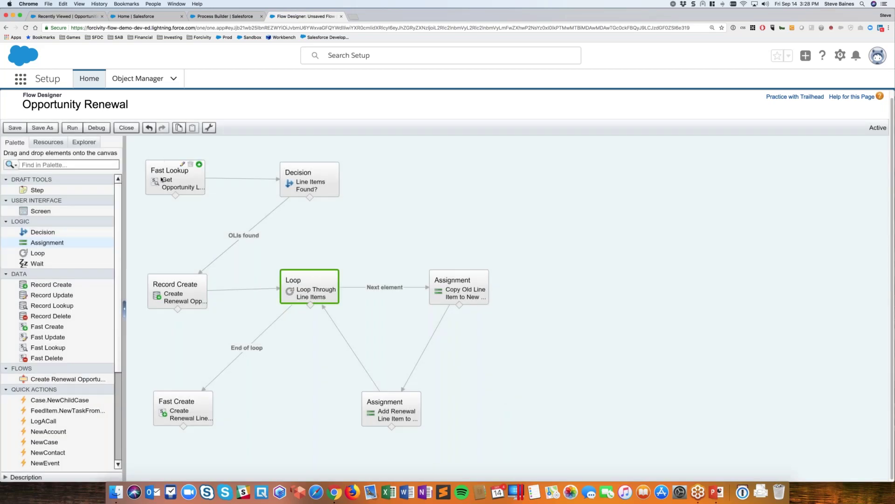
- Browse the variables available for an extra row in the Copy Old Line Item to New Line Item assignment, and discard the row
left_click(463, 295)
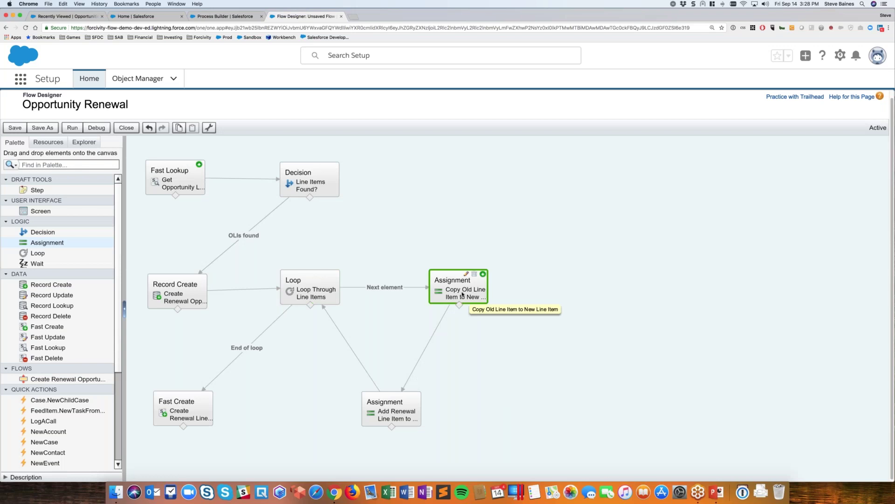
double_click(463, 294)
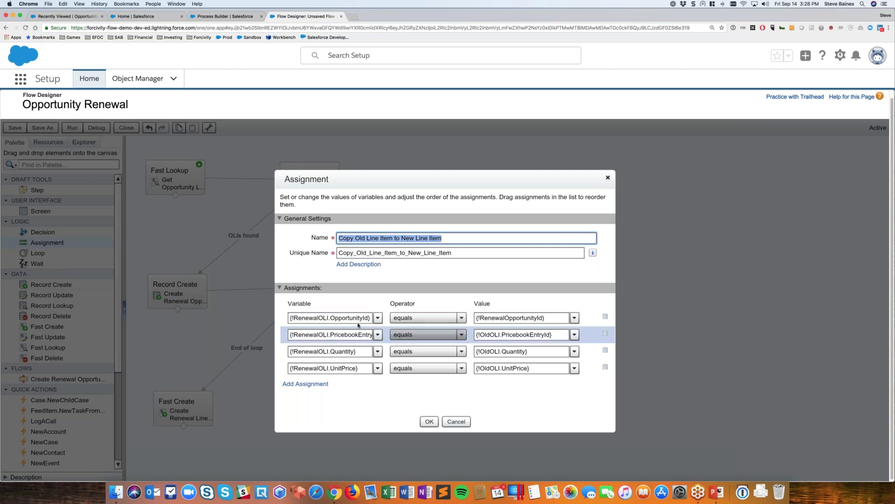
left_click(312, 384)
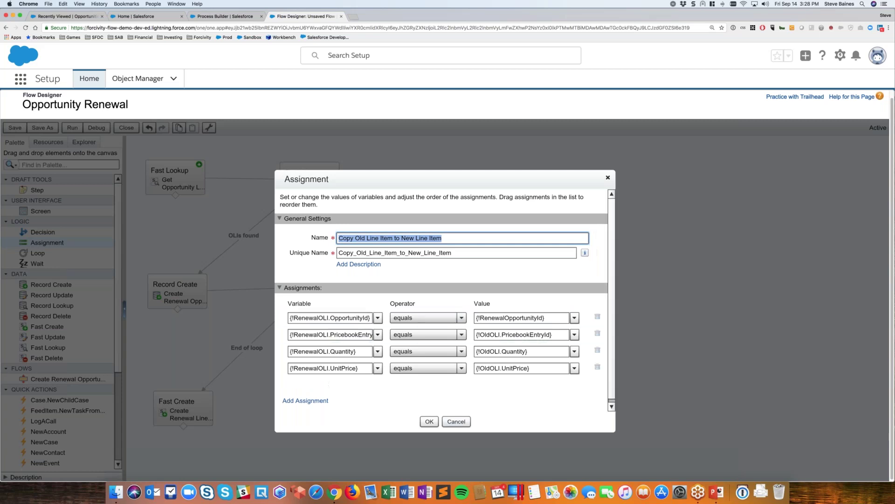
left_click(378, 381)
left_click(328, 405)
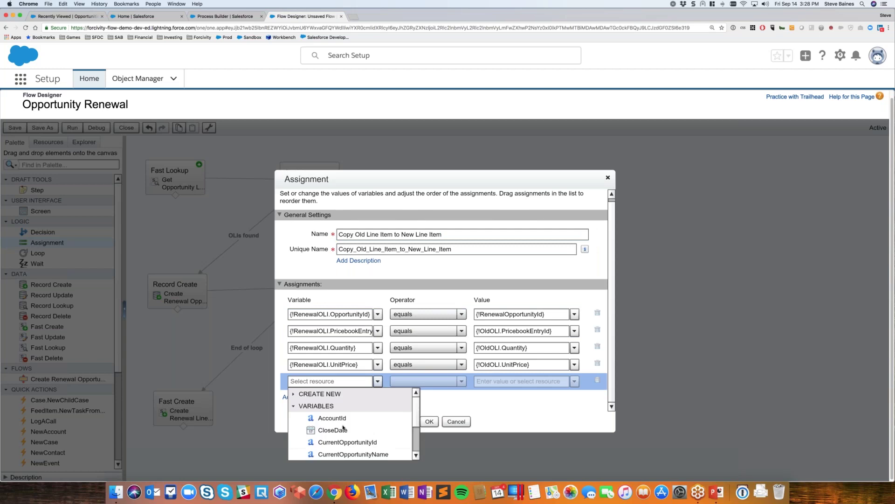
scroll(416, 417, "down", 3)
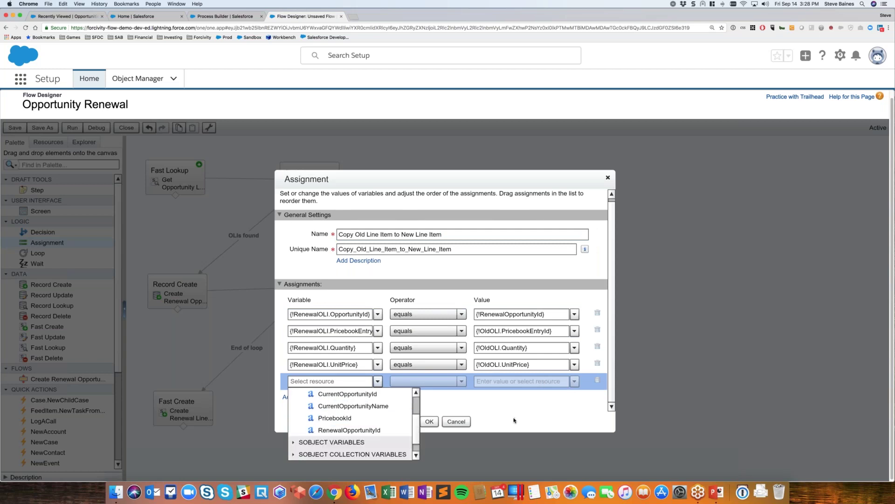
key("Escape")
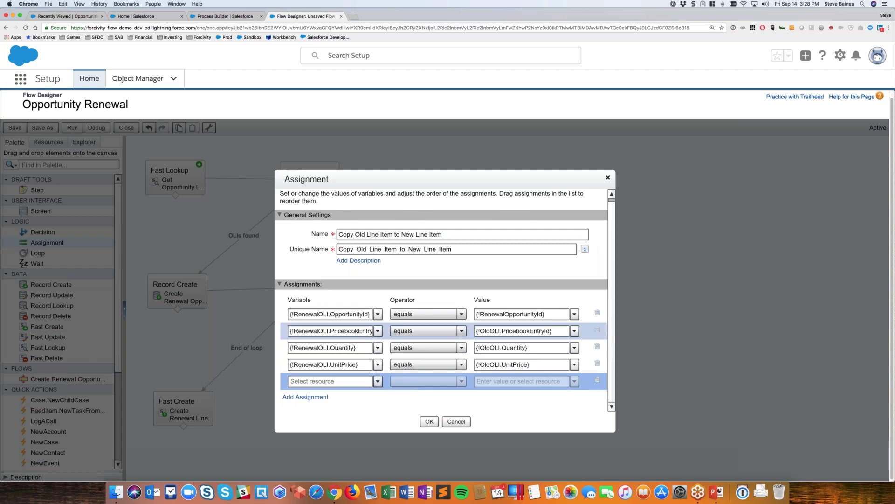
left_click(452, 421)
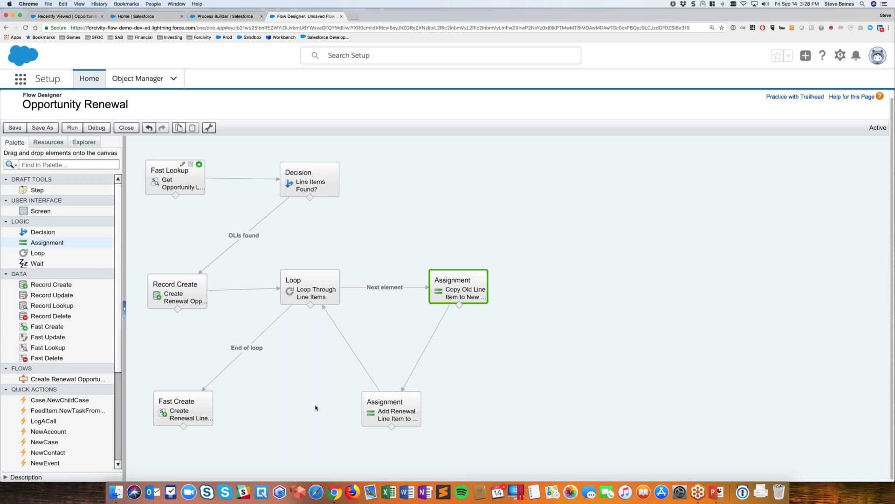
- Inspect the source variable of the Create Renewal Line Items fast create element, and close it without changes
left_click(185, 412)
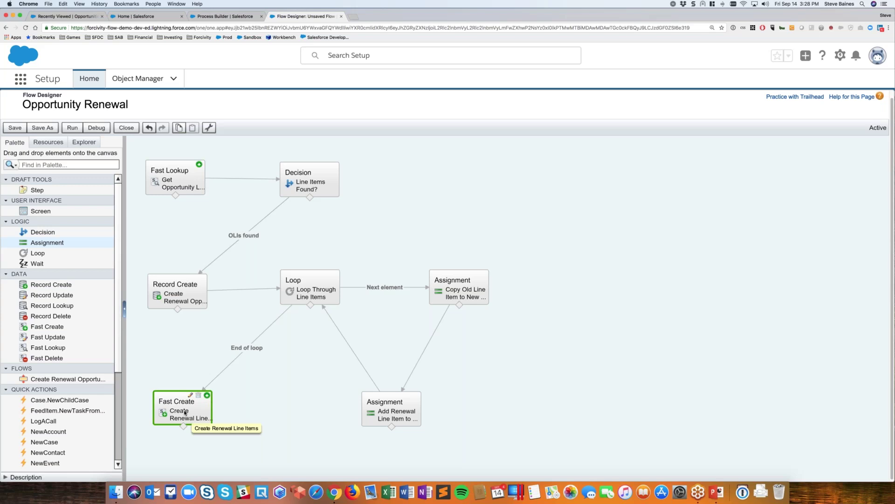
double_click(185, 412)
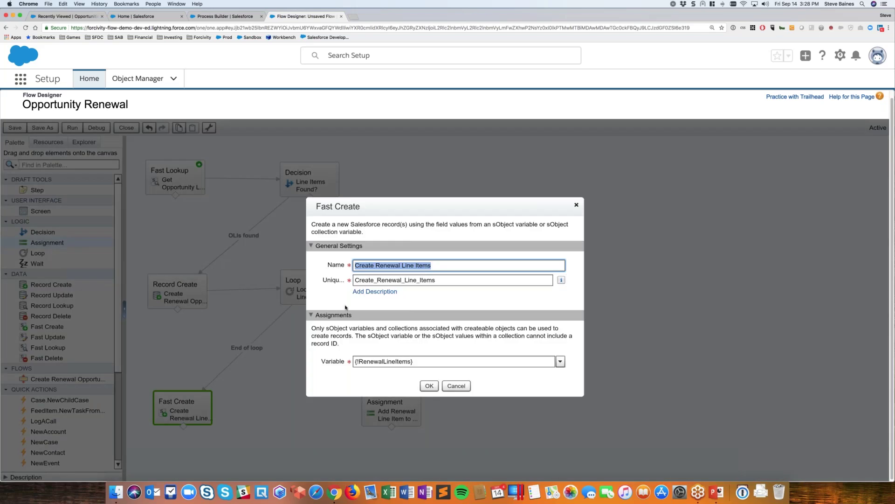
left_click_drag(374, 360, 433, 360)
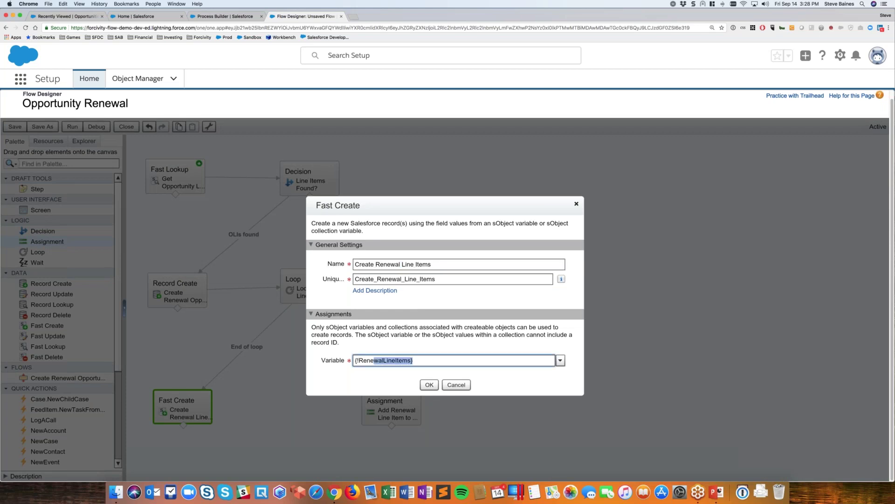
left_click_drag(374, 360, 332, 342)
left_click(456, 388)
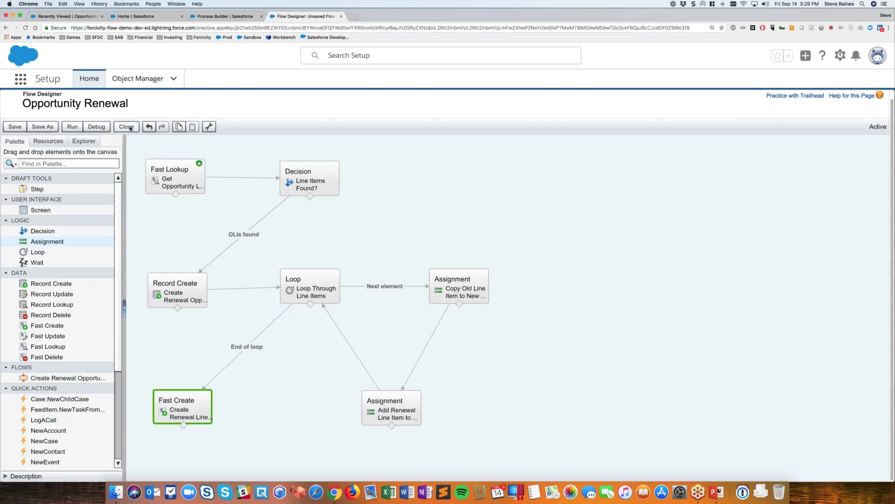
- Close the Opportunity Renewal flow without saving changes, and open the Renewal Opportunity process in Process Builder
left_click(130, 127)
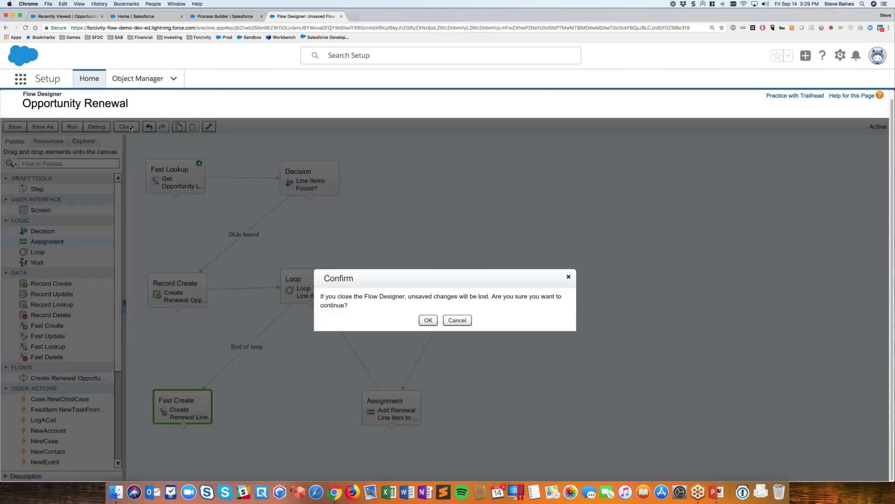
left_click(427, 321)
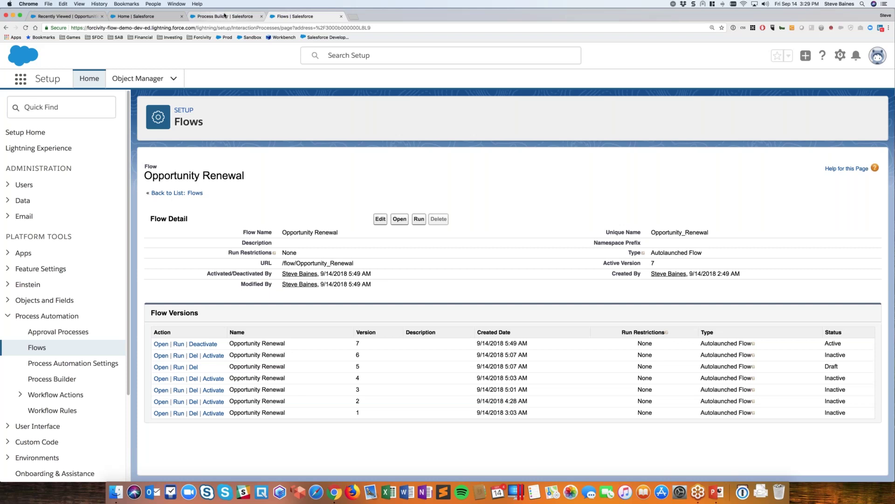
left_click(224, 15)
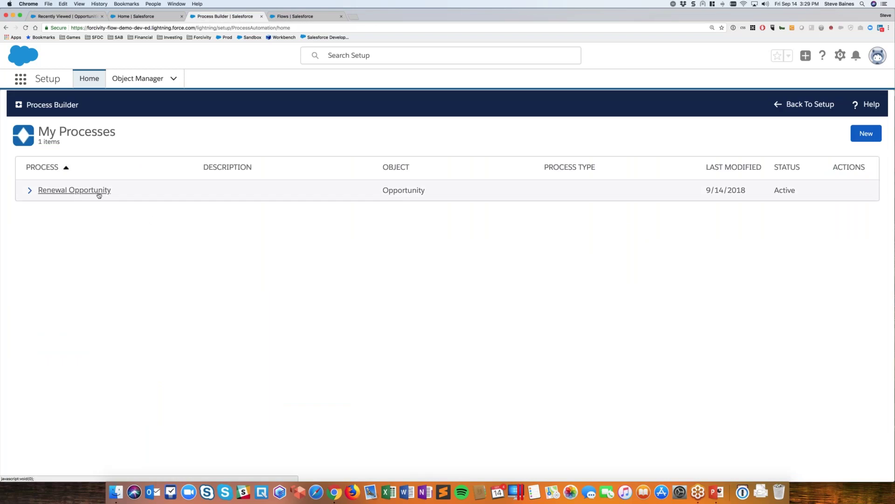
left_click(75, 190)
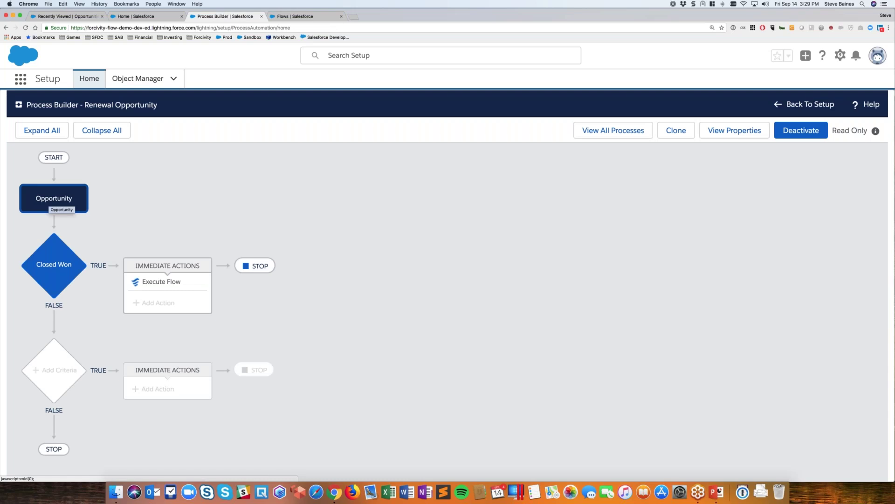
- Review when the Renewal Opportunity process starts and the conditions of its Closed Won criteria, without changing them
left_click(55, 199)
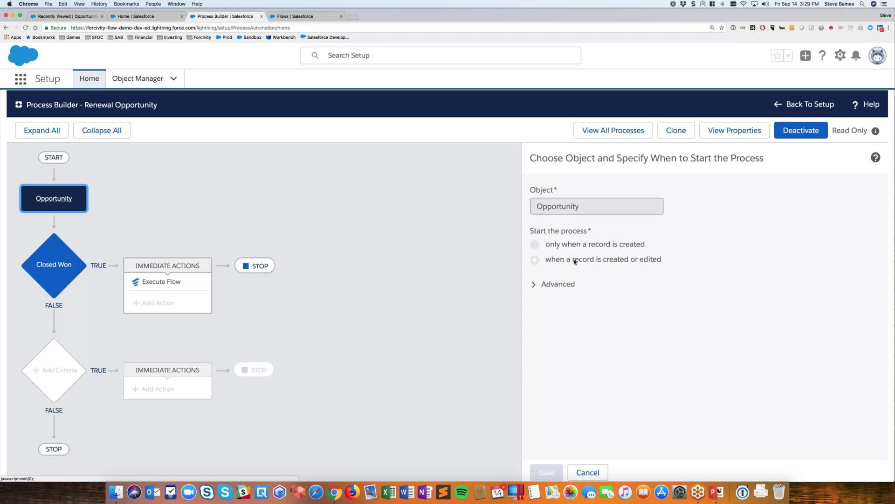
left_click(47, 262)
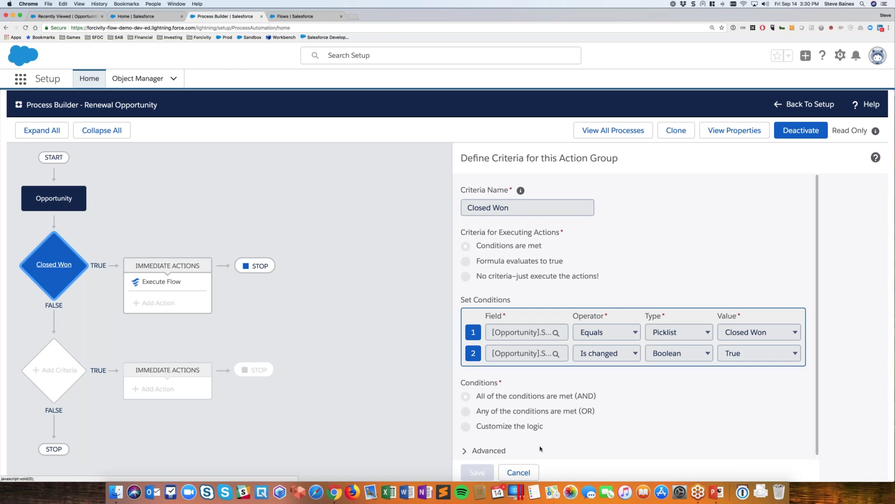
left_click(518, 472)
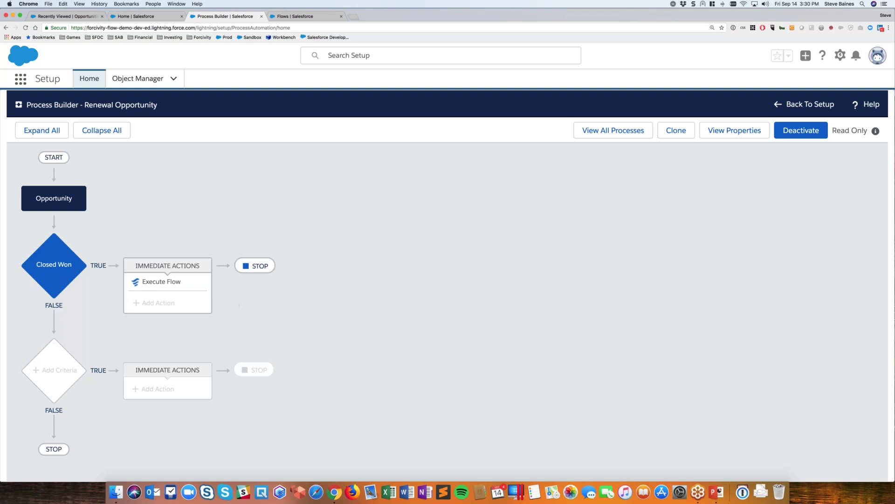
- Examine the flow launched by the Execute Flow action and the opportunity fields passed to its variables
left_click(157, 282)
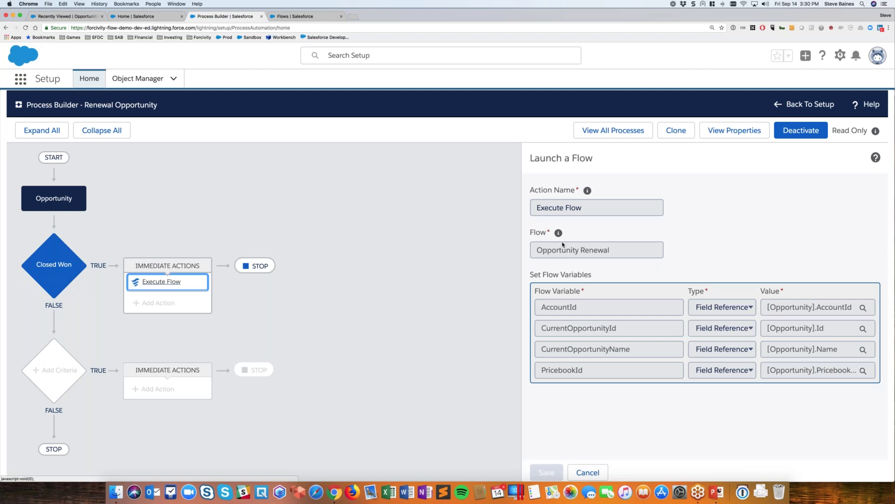
left_click_drag(612, 251, 529, 249)
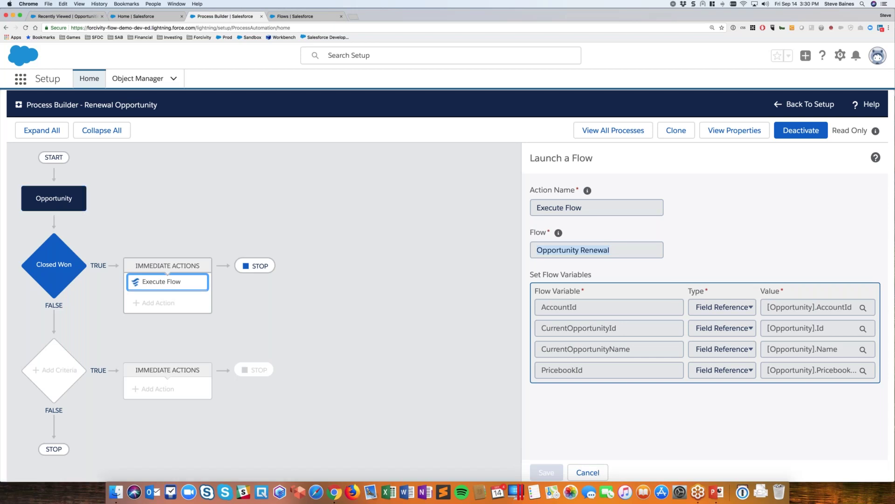
left_click(594, 310)
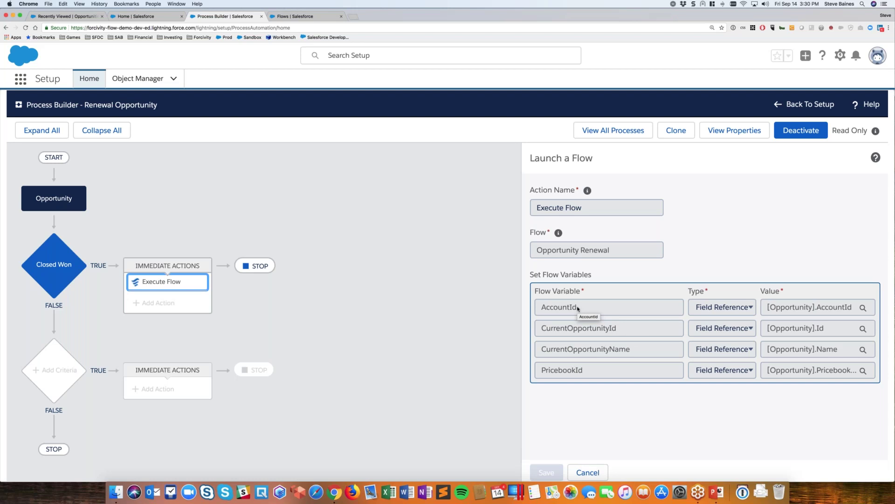
- Set the stage of the Auto Renew Automatically opportunity to Needs Analysis in the Recently Viewed list, and save
left_click(68, 17)
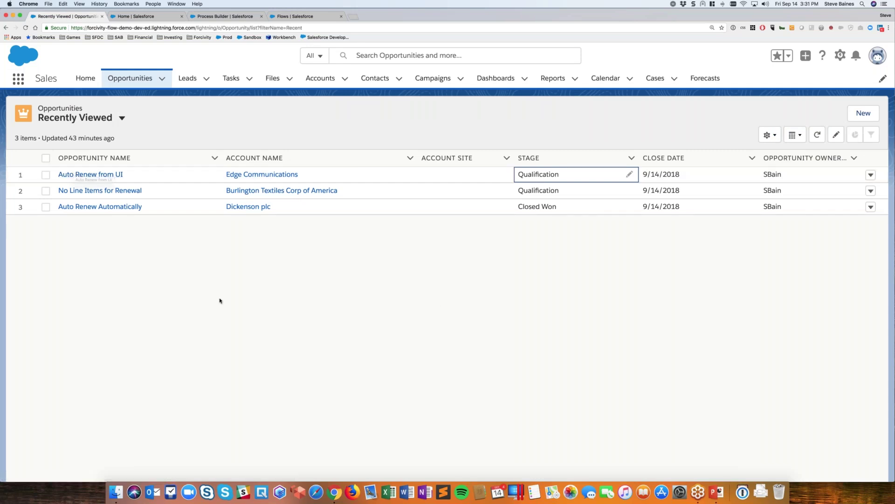
left_click(629, 206)
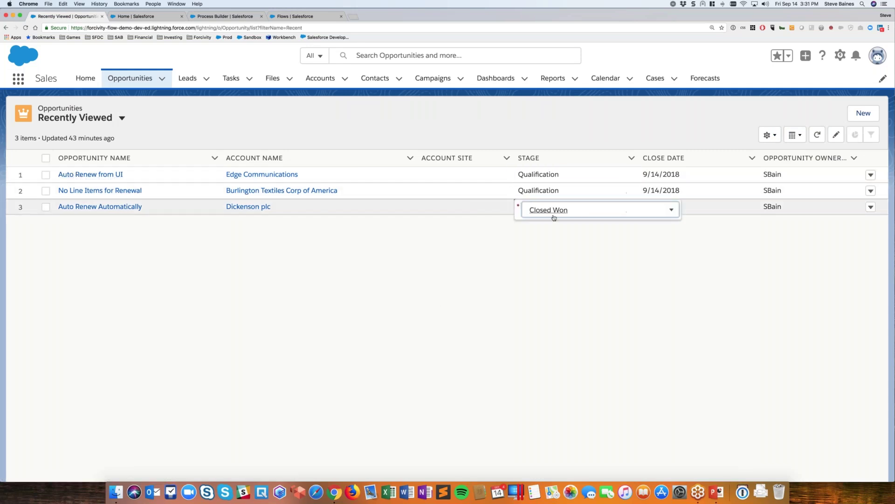
left_click(608, 211)
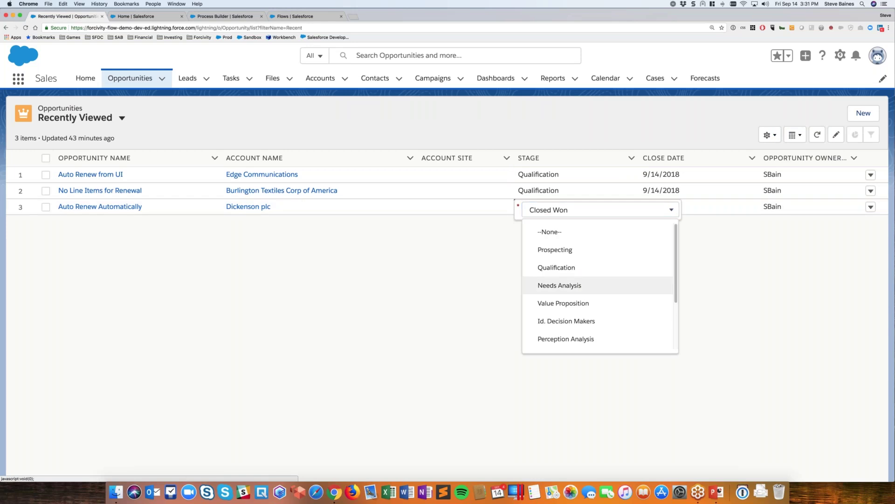
left_click(550, 286)
left_click(470, 469)
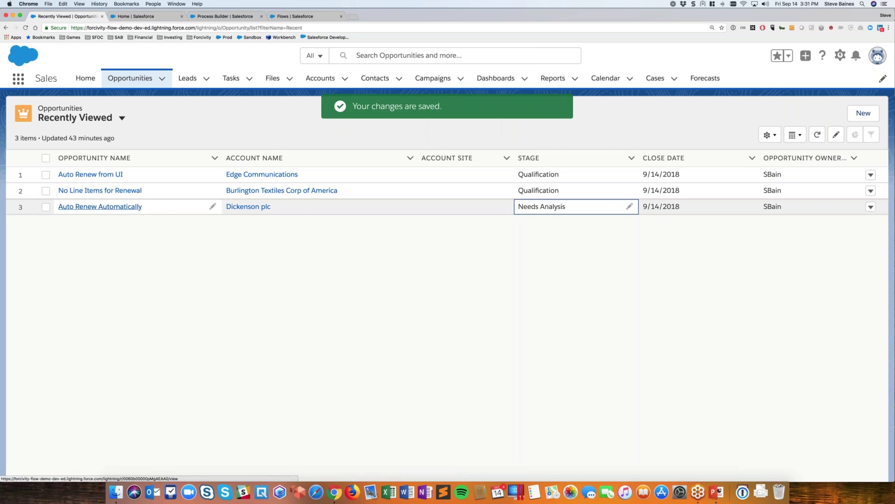
- Open the Auto Renew Automatically opportunity and close it with the stage Closed Won
left_click(100, 206)
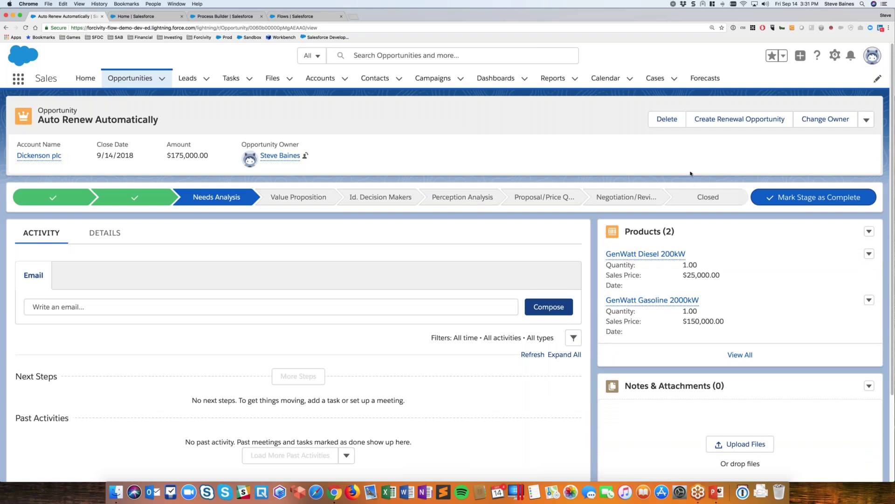
left_click(702, 197)
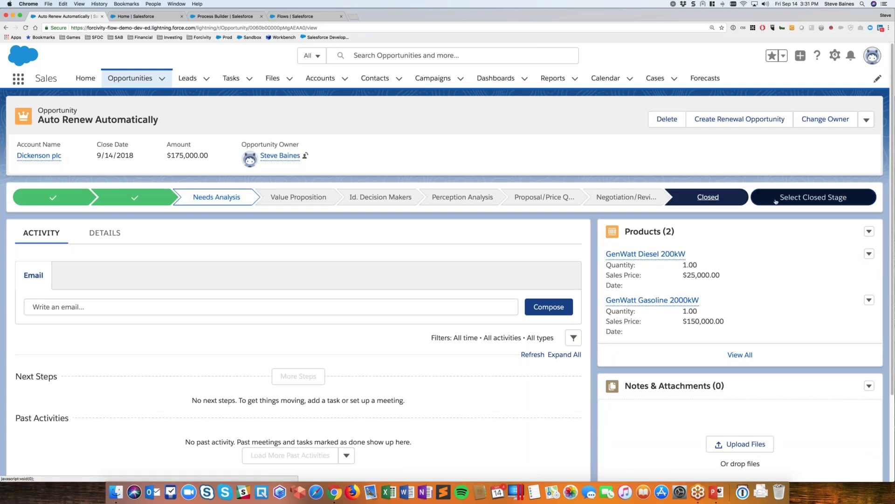
left_click(813, 197)
left_click(498, 268)
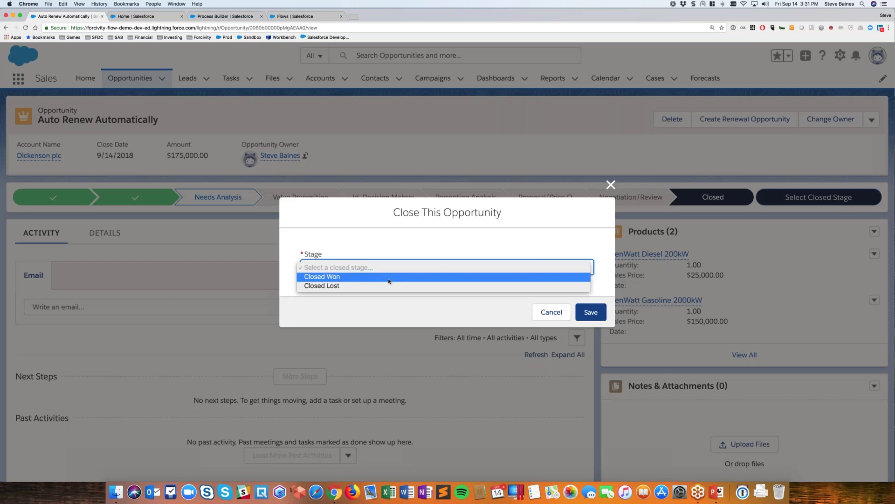
left_click(387, 277)
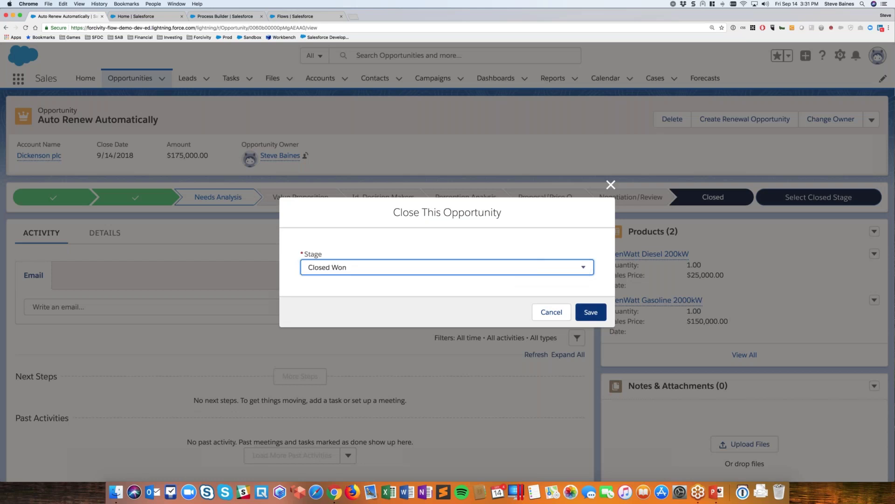
left_click(590, 312)
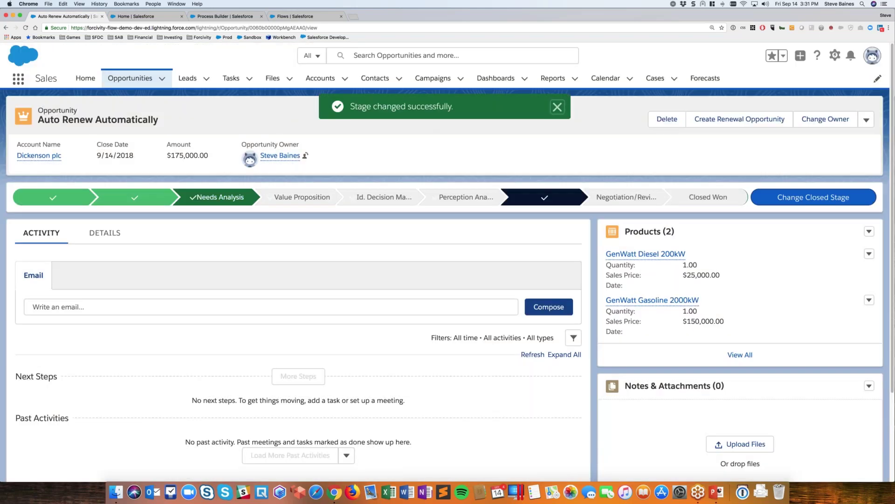
- Open the Auto Renew Automatically - Renewal opportunity and check its products and close date
left_click(130, 80)
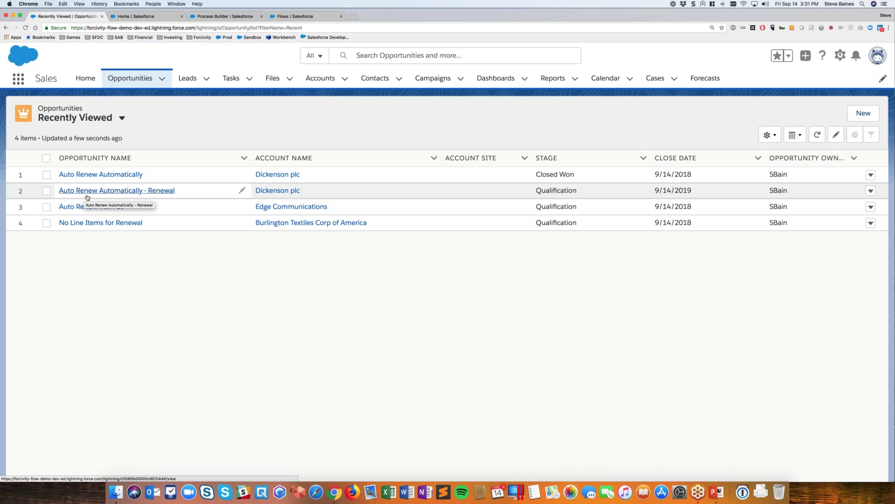
left_click(160, 191)
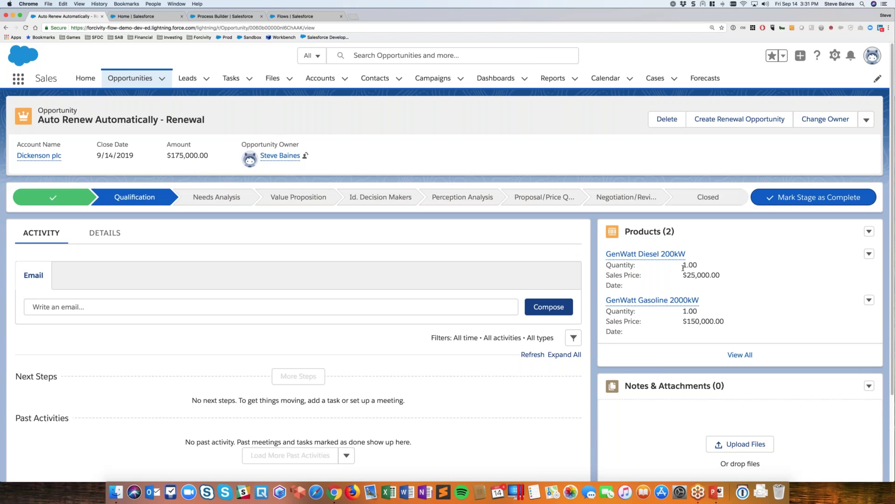
mouse_move(637, 253)
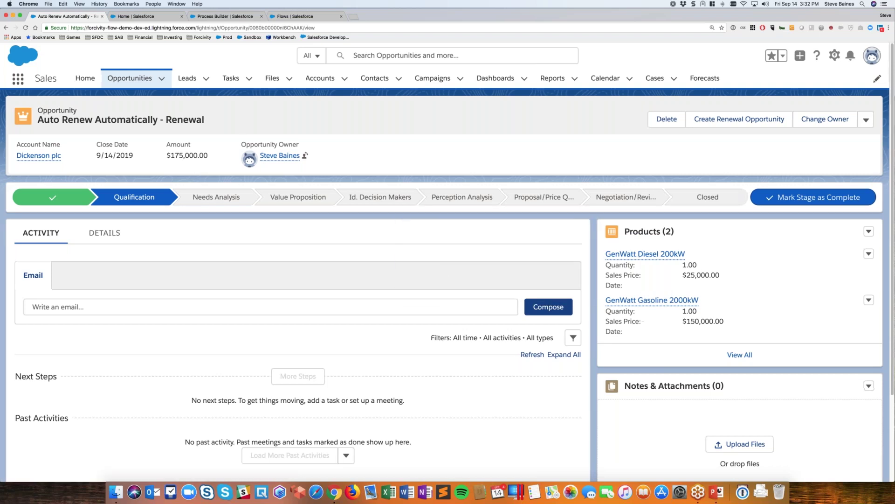
triple_click(131, 154)
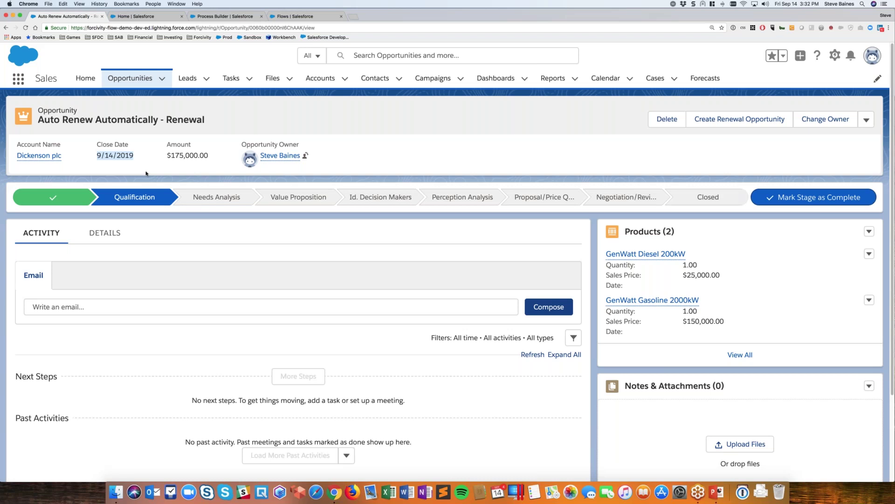
- Open the Auto Renew from UI opportunity and locate its Create Renewal Opportunity action
left_click(130, 78)
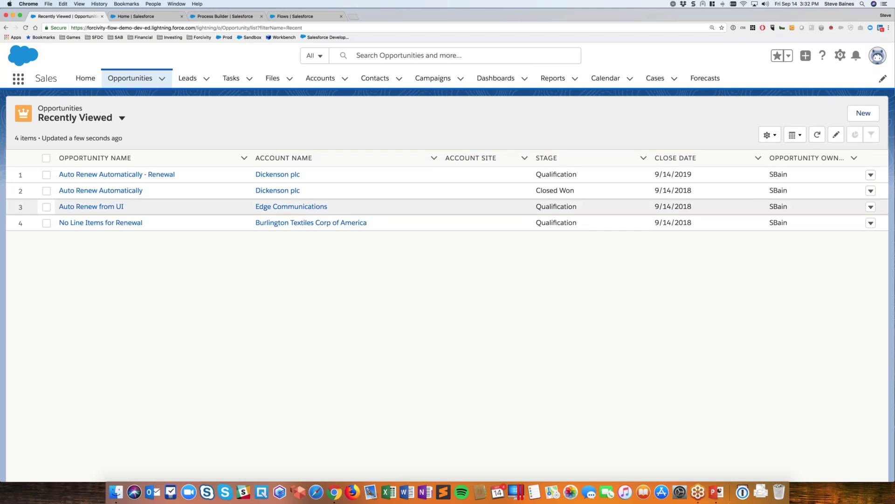
left_click(91, 206)
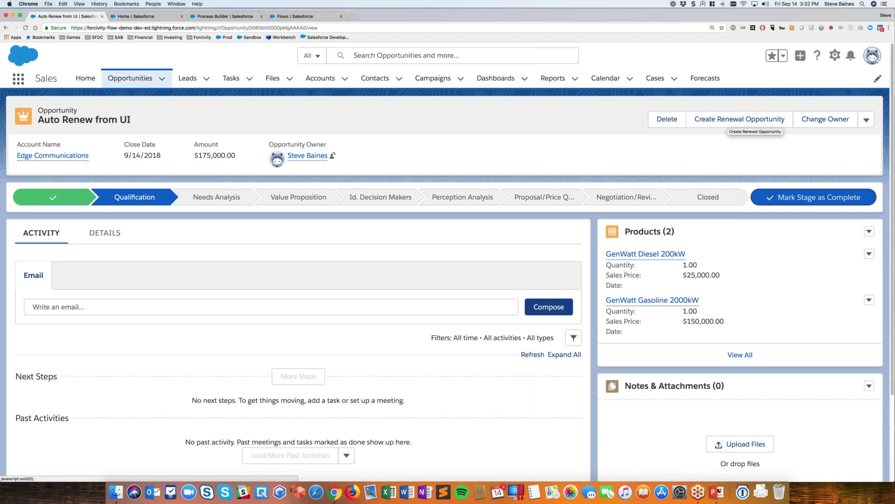
- In Setup, open the Opportunity object's Buttons, Links, and Actions and locate the Create Renewal Opportunity action
left_click(140, 17)
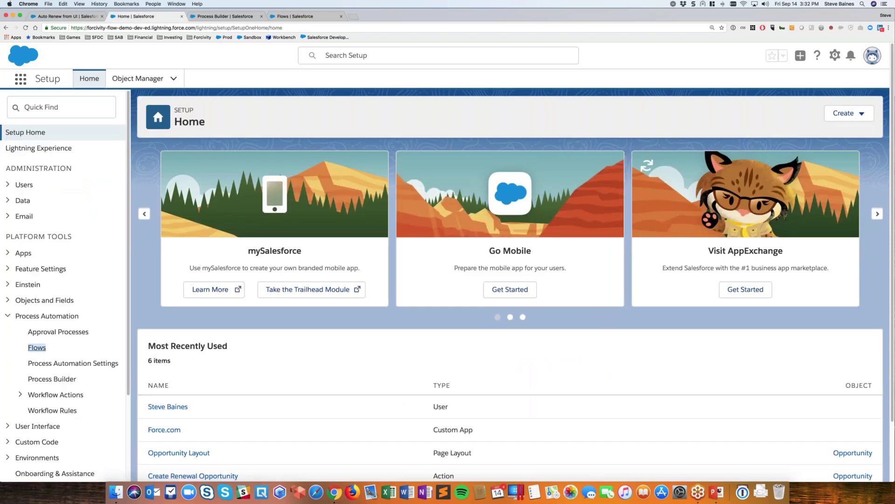
left_click(137, 78)
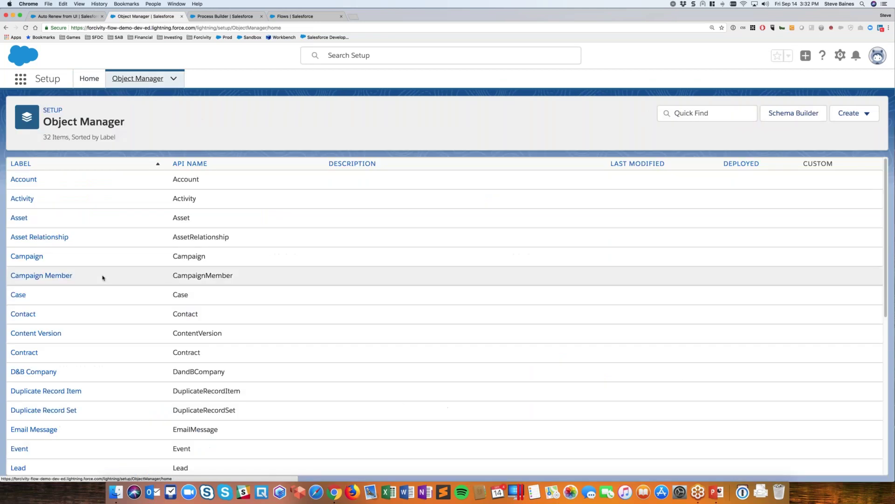
scroll(103, 277, "down", 5)
left_click(102, 306)
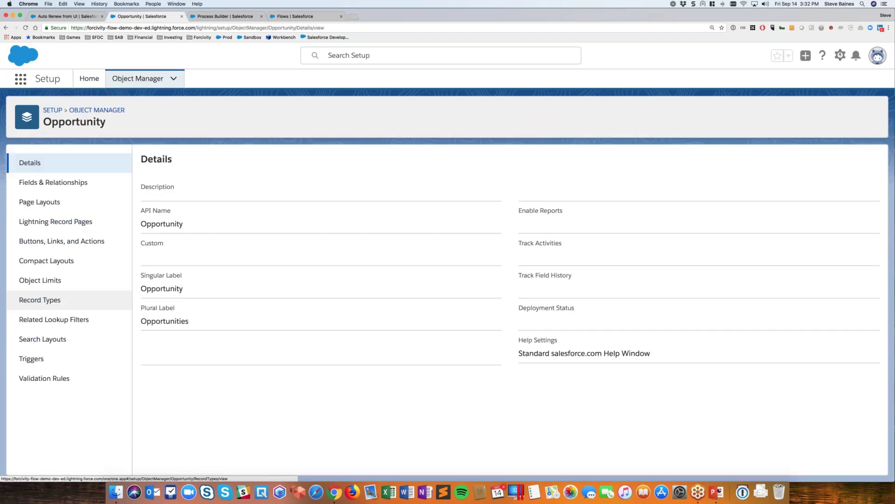
left_click(89, 242)
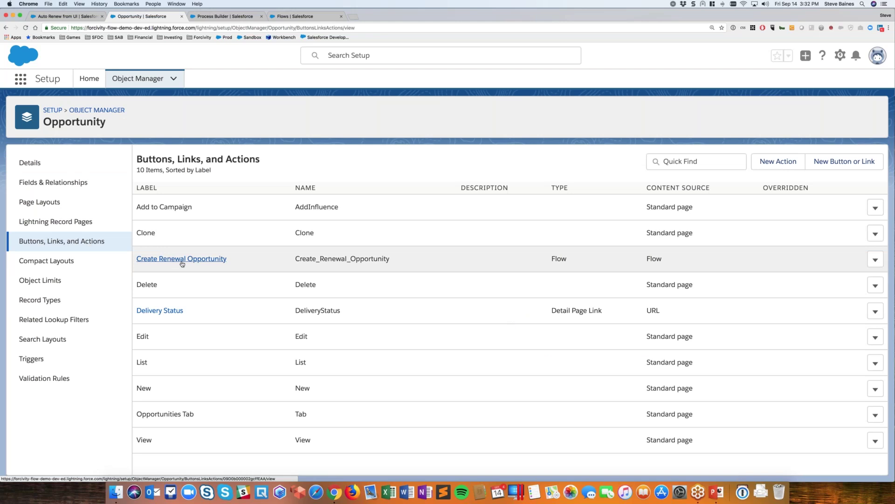
left_click(875, 259)
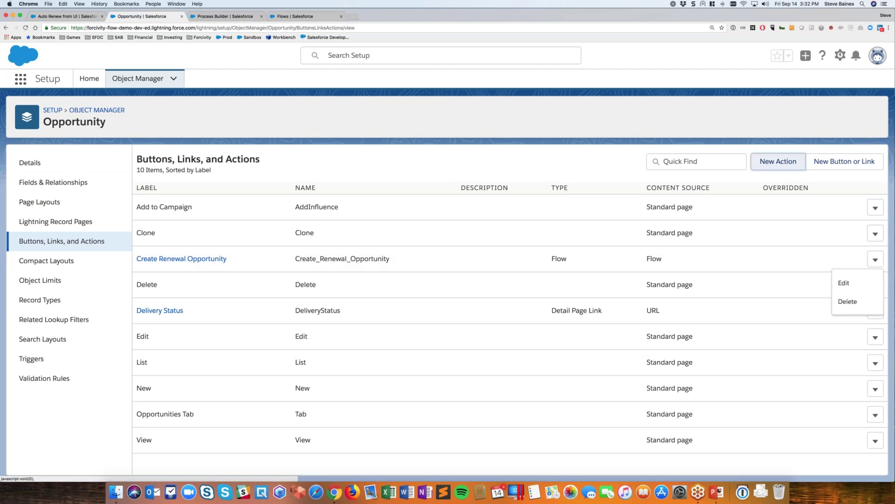
- Start a new Opportunity action with the action type Flow and the flow Create Renewal Opportunity
left_click(779, 160)
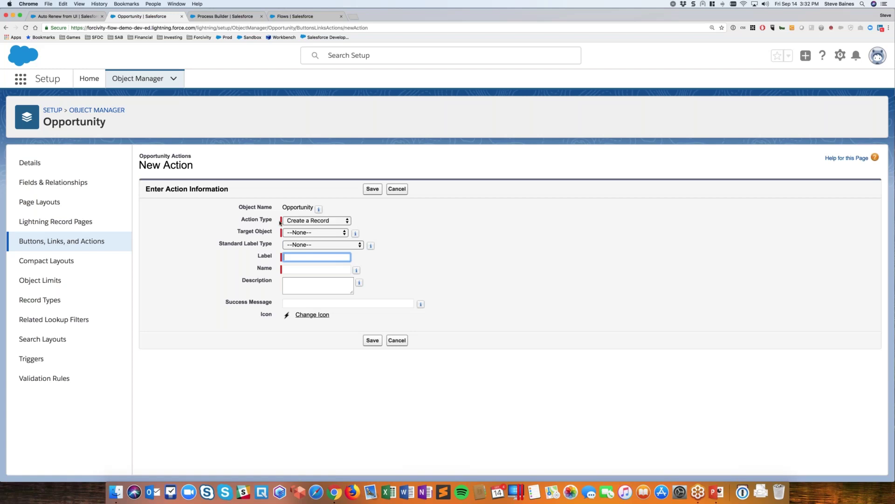
left_click(294, 220)
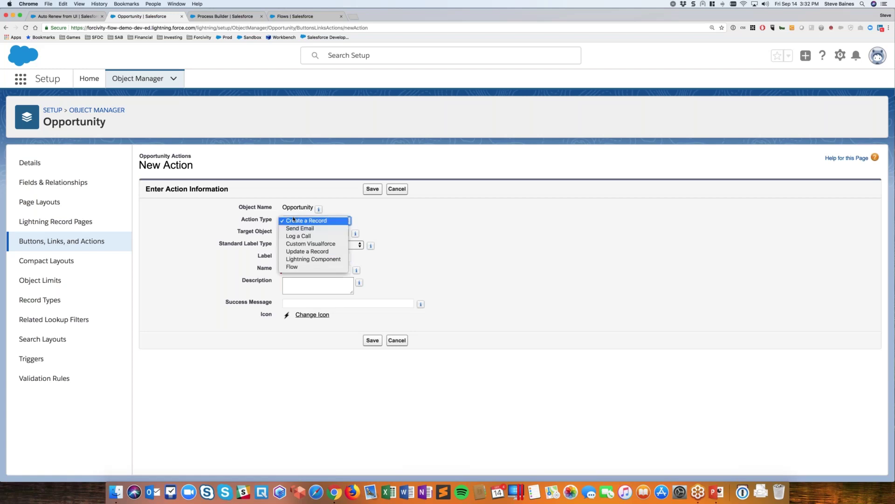
left_click(312, 269)
left_click(350, 233)
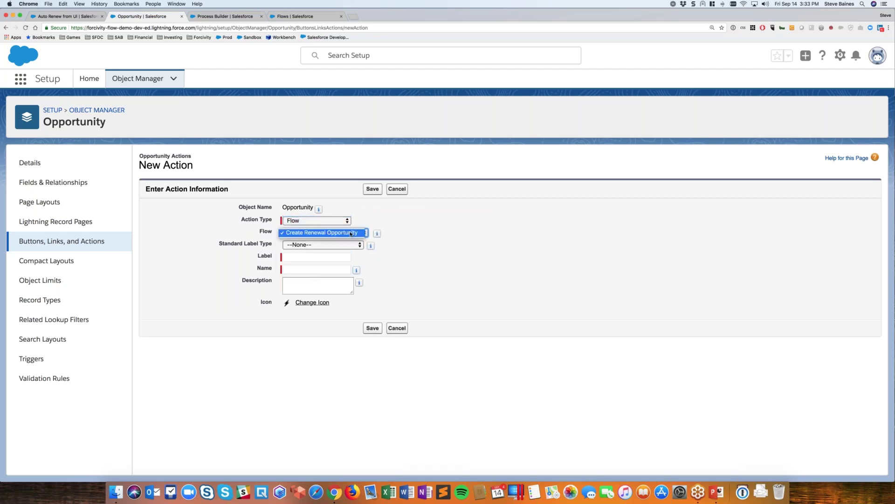
left_click(315, 232)
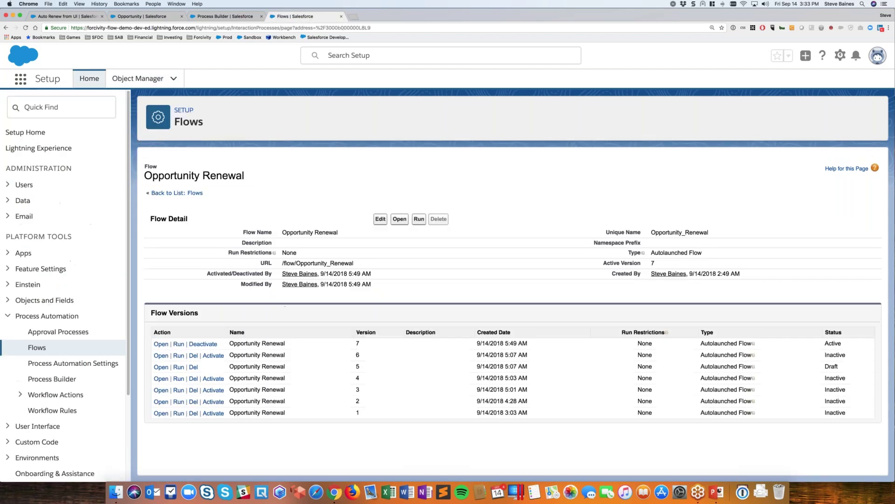
- Open the Create Renewal Opportunity flow and inspect the variable assignments of its Launch Renewal Flow subflow without changing them
left_click(194, 194)
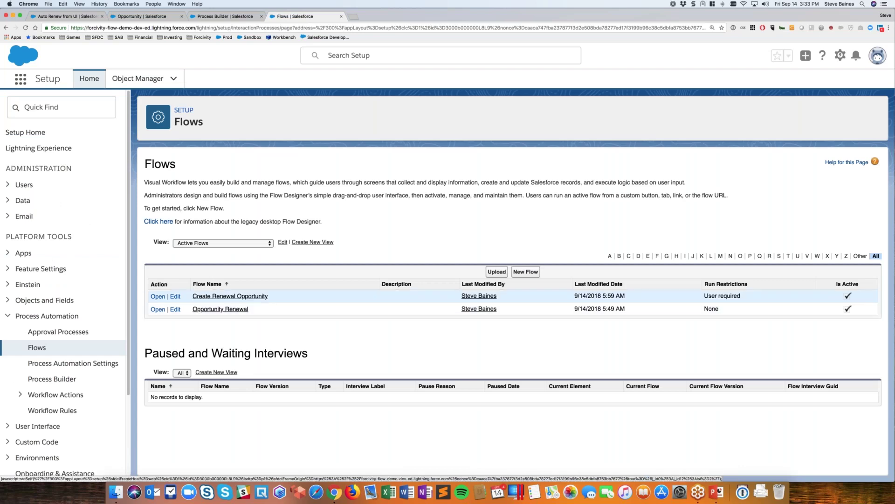
left_click(158, 296)
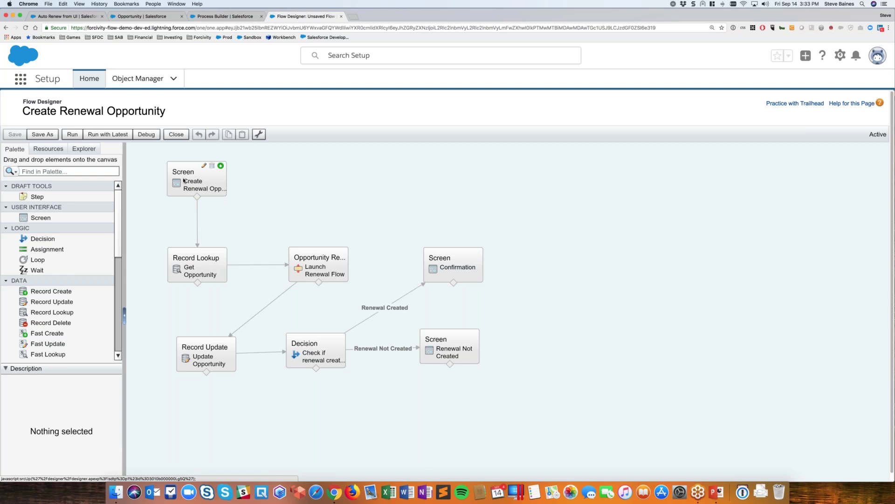
left_click(191, 273)
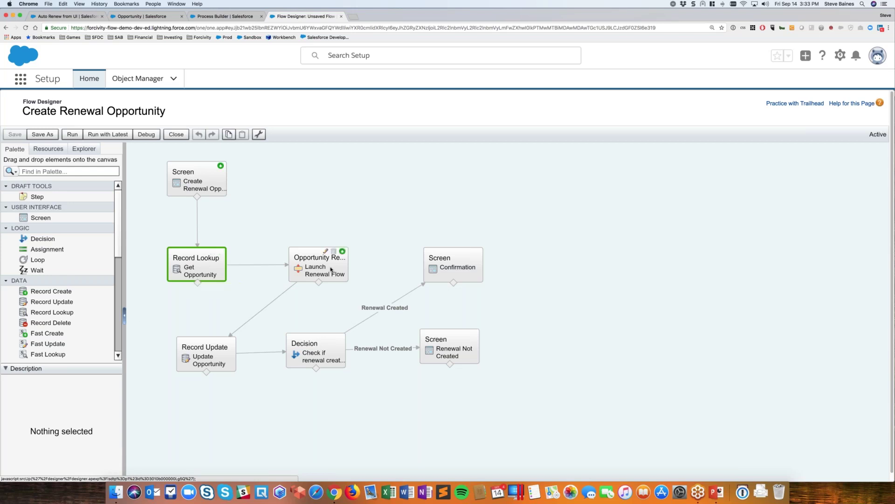
left_click(311, 268)
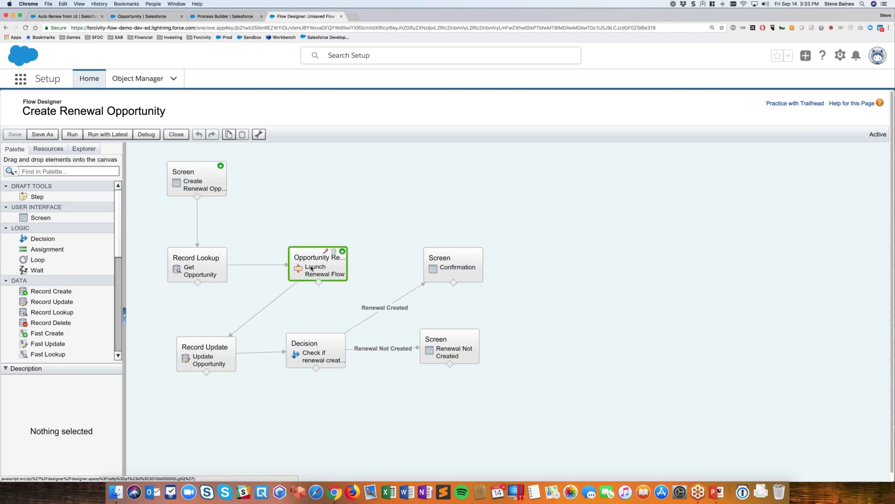
double_click(311, 268)
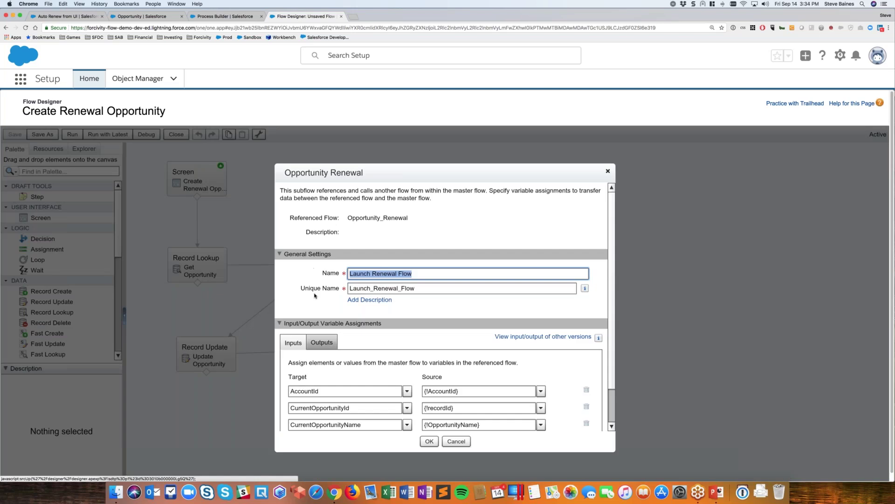
left_click(455, 441)
- Place an Opportunity Renewal subflow on the flow canvas and cancel its configuration
scroll(61, 234, "down", 5)
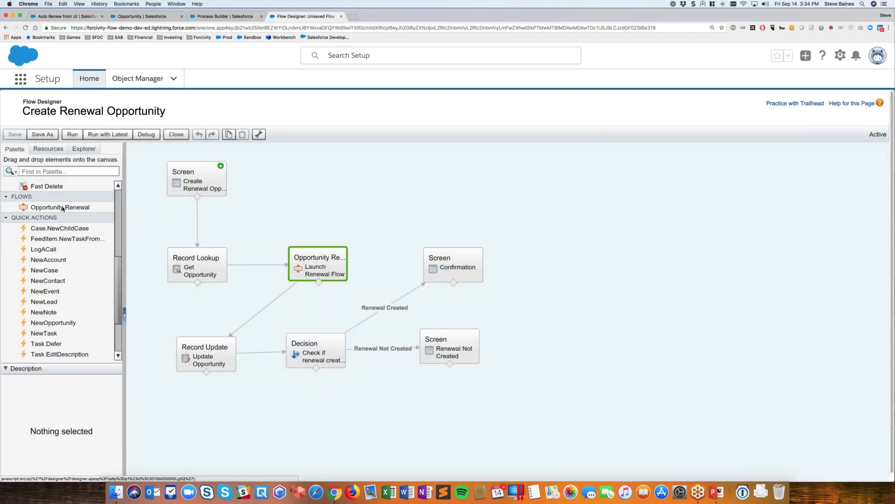
left_click_drag(60, 207, 575, 252)
left_click(455, 441)
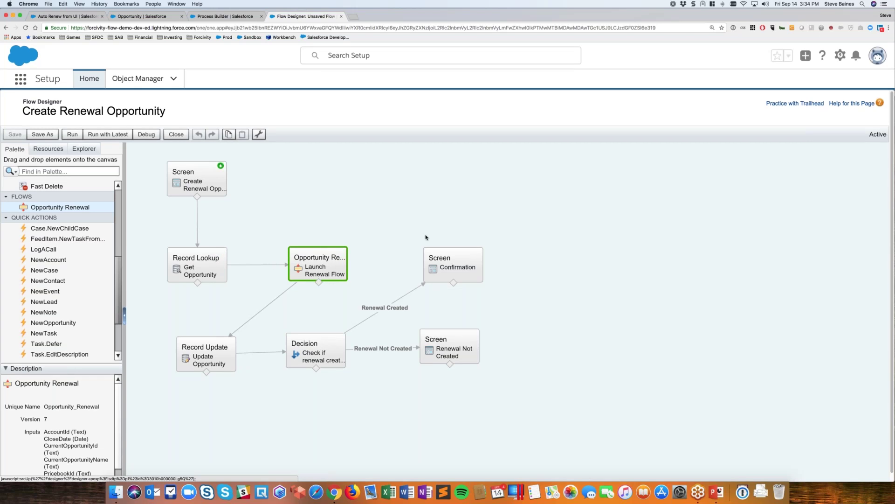
- Return to the Auto Renew from UI opportunity and run its Create Renewal Opportunity action through to the end
mouse_move(192, 362)
mouse_move(307, 357)
left_click(52, 18)
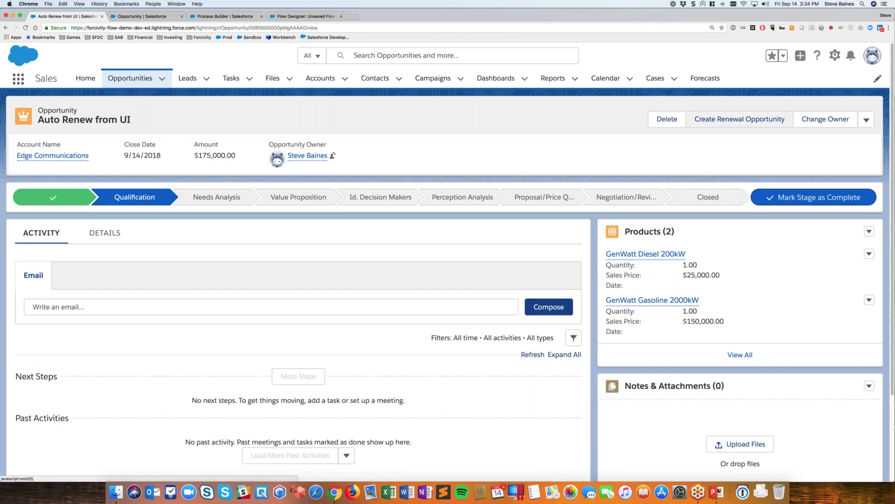
left_click(740, 119)
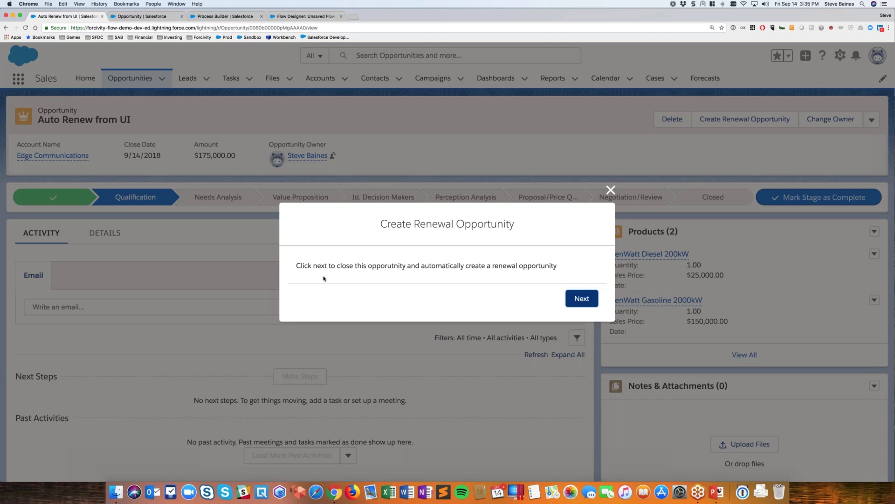
left_click(582, 298)
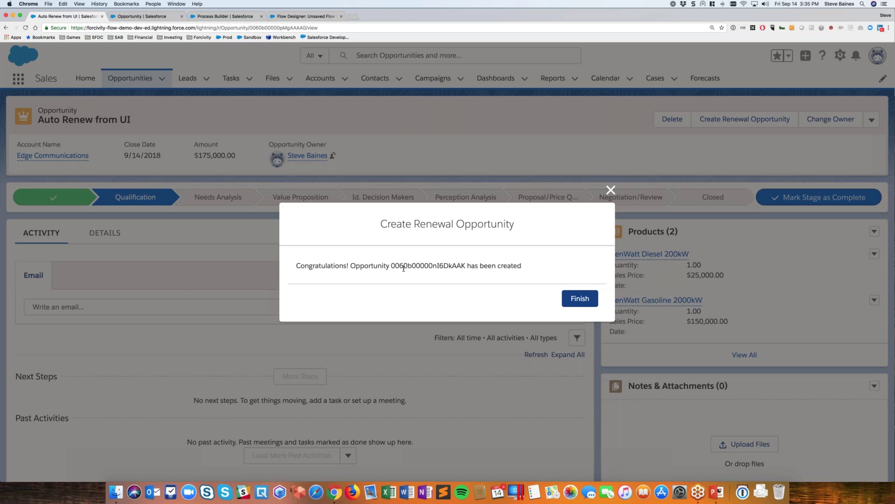
left_click(580, 299)
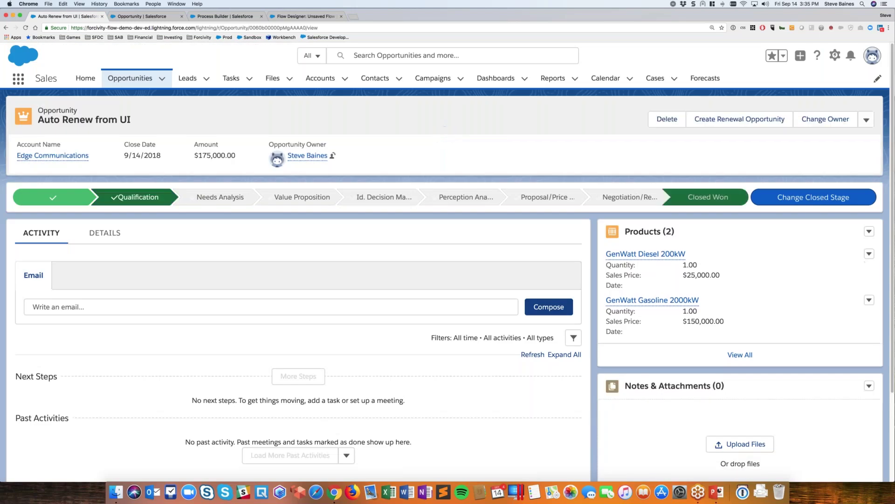
- Open the No Line Items for Renewal opportunity from the Opportunities list and run its Create Renewal Opportunity action
left_click(119, 79)
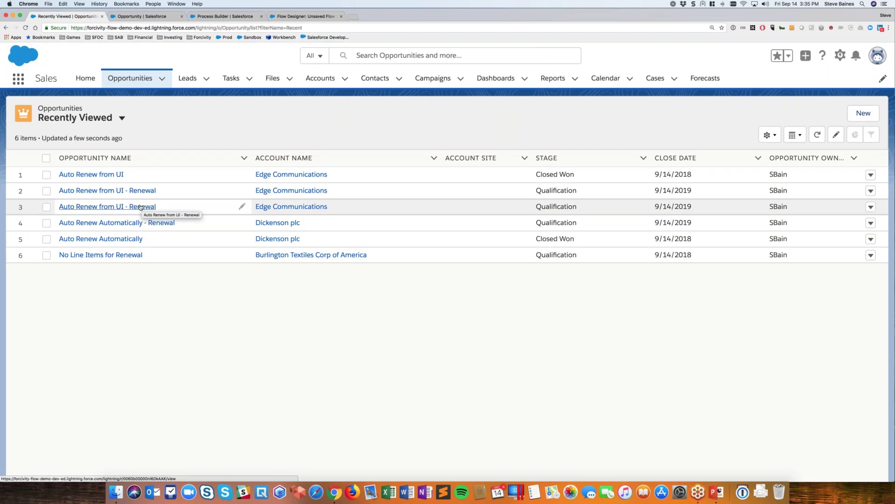
left_click(135, 255)
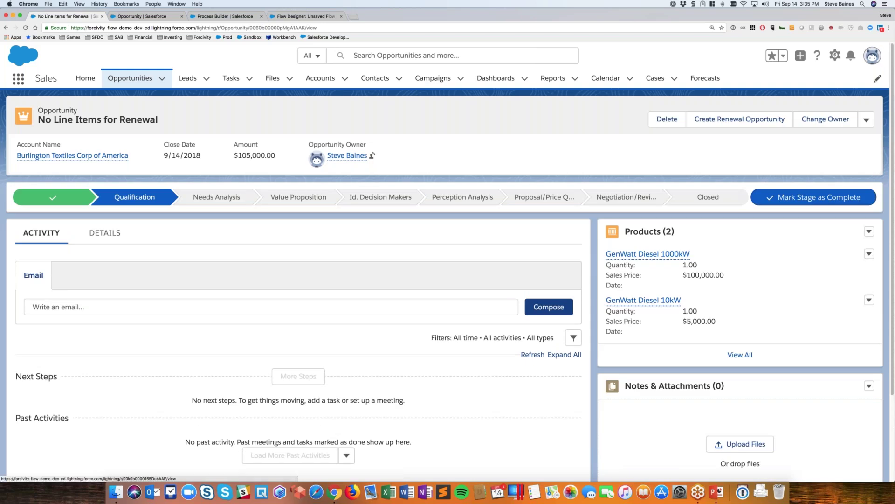
mouse_move(648, 253)
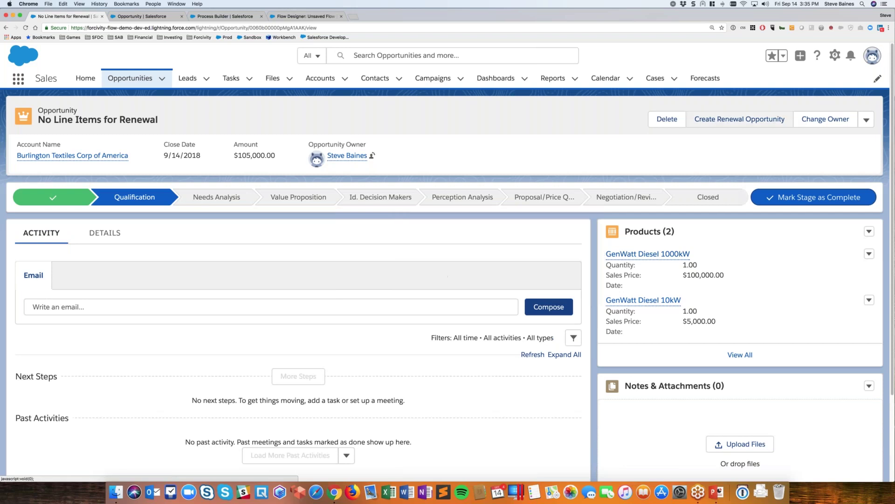
left_click(739, 119)
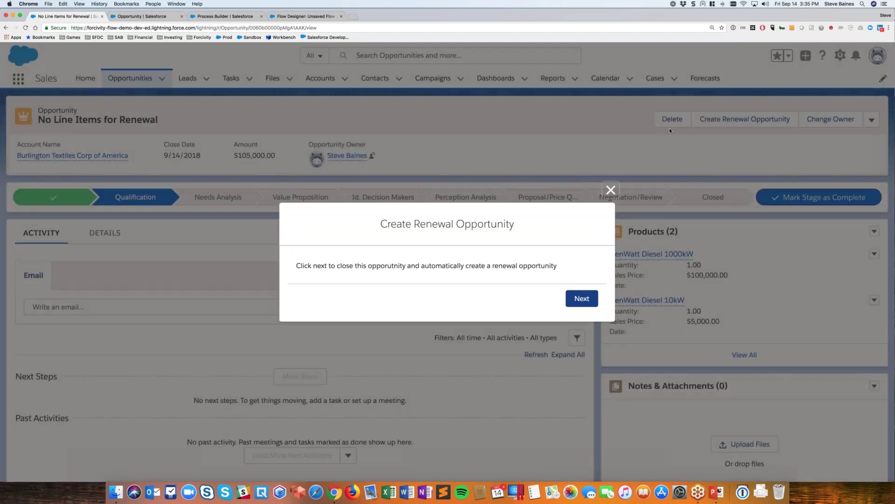
left_click(582, 298)
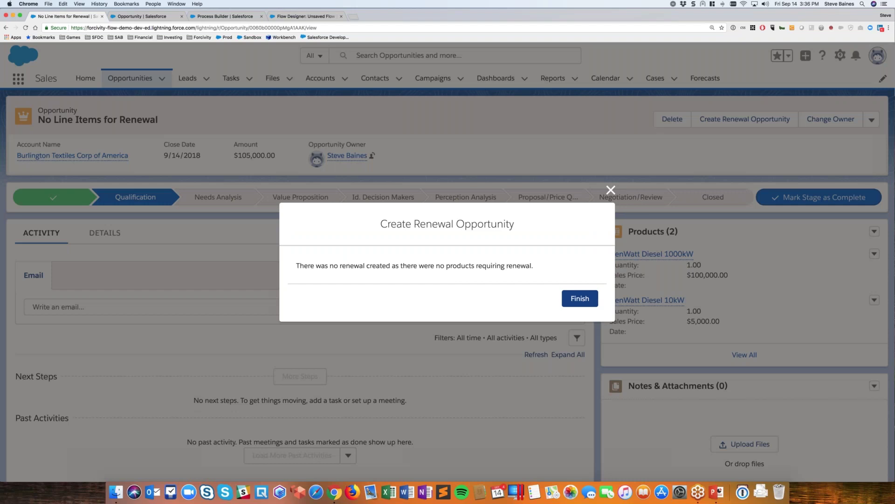
- Return to the Create Renewal Opportunity flow and inspect the Renewal Created condition of its Check if renewal created decision
left_click(301, 18)
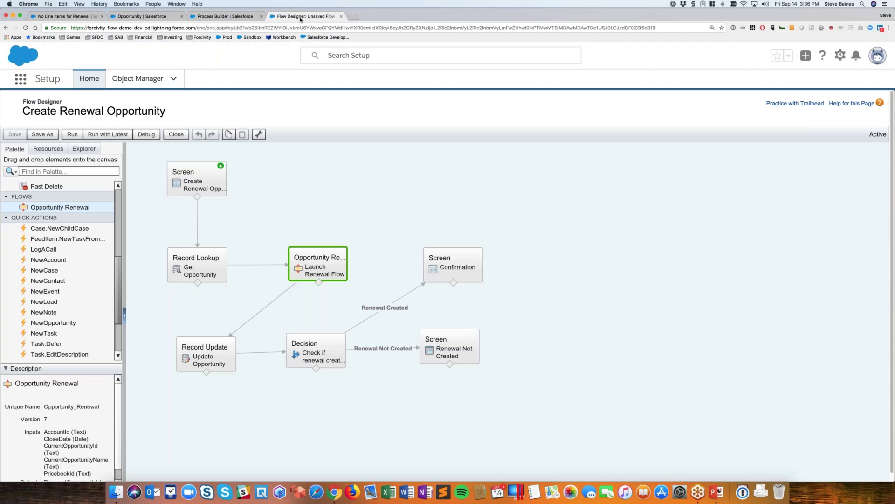
left_click_drag(304, 359, 303, 360)
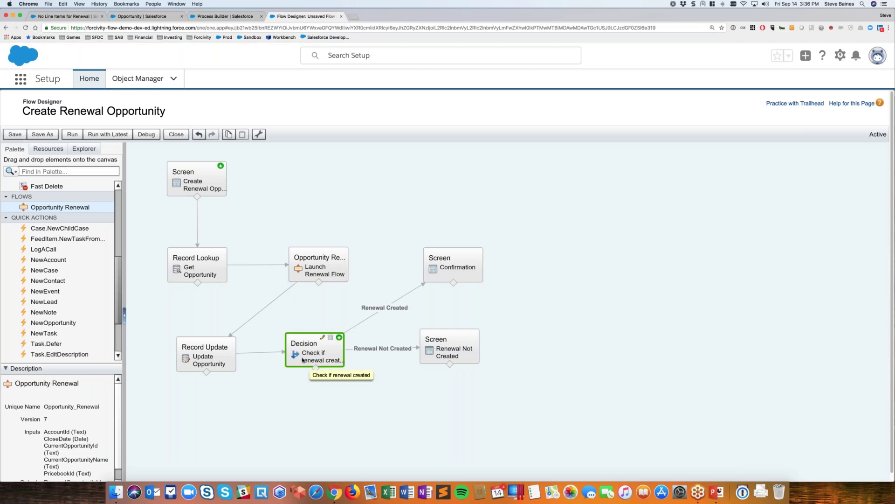
double_click(303, 360)
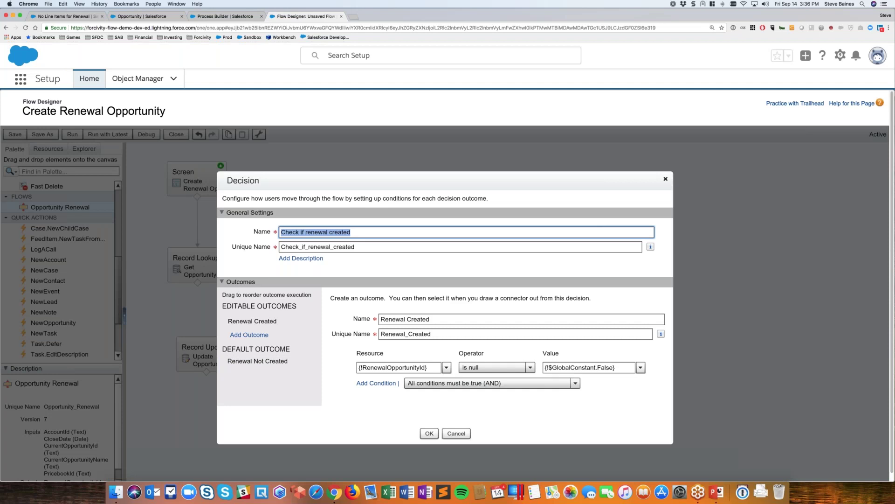
left_click(362, 368)
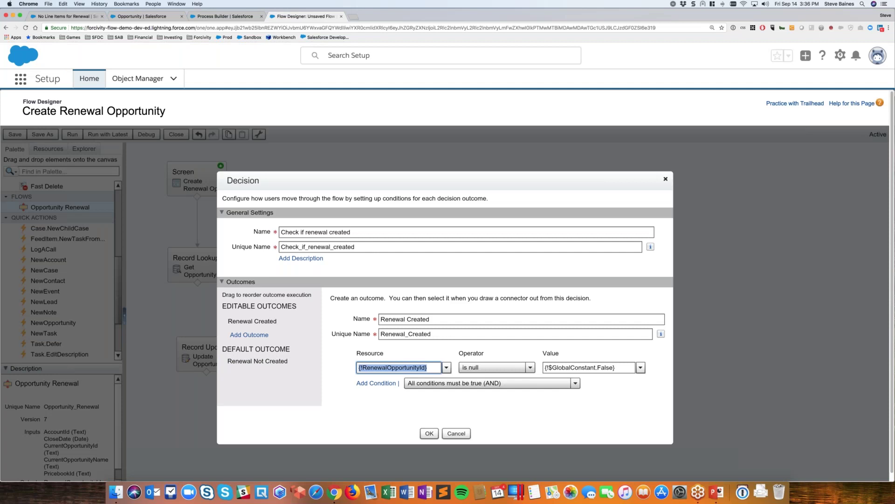
left_click(457, 434)
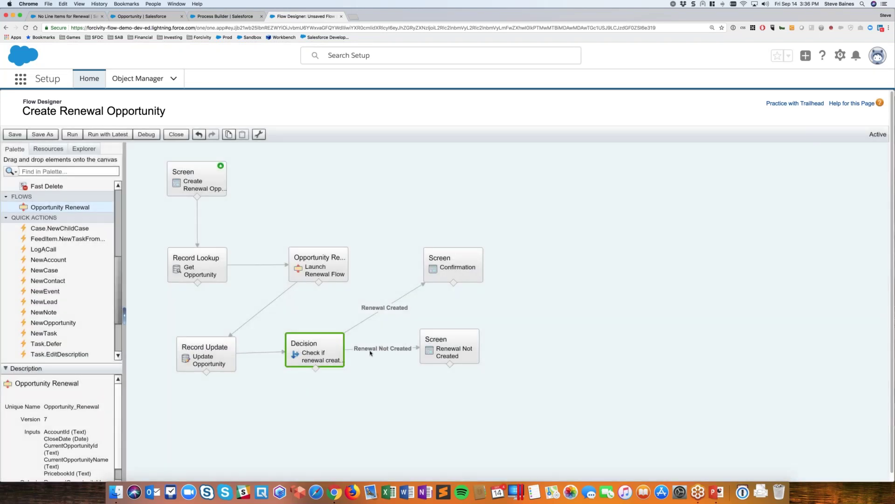
- Open the Renewal Not Created screen element, review its display text in the field settings, and close it
left_click(461, 347)
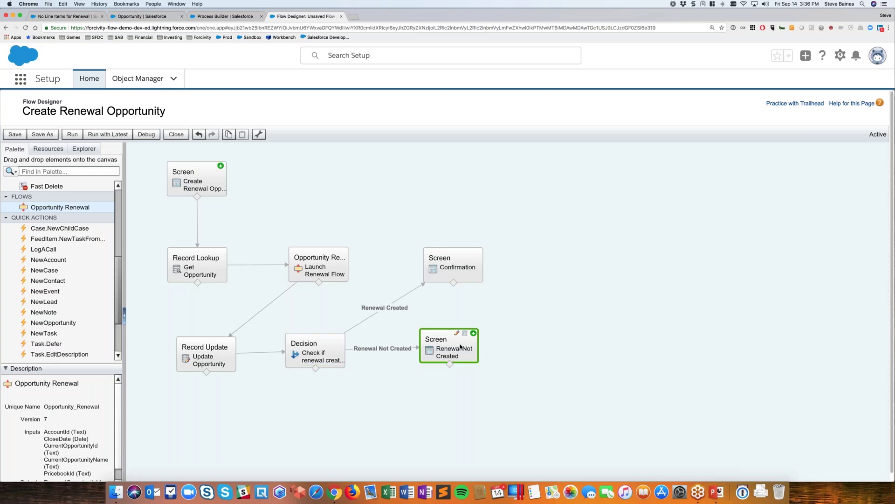
double_click(461, 346)
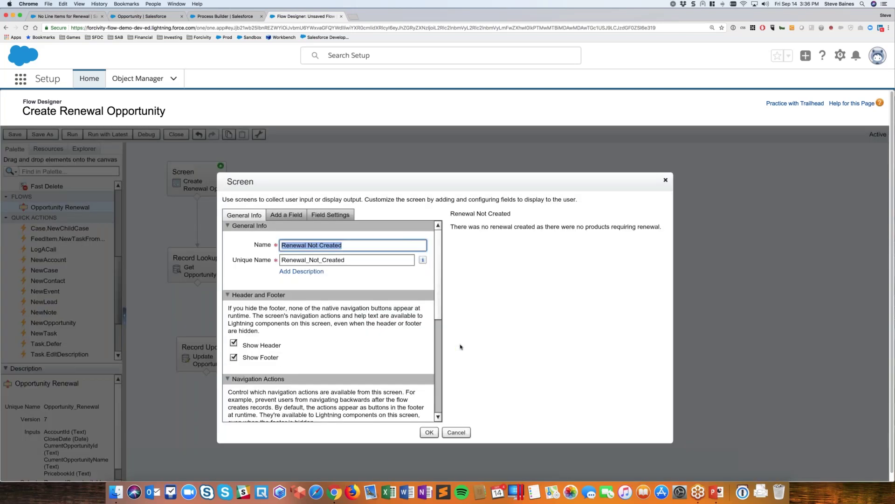
left_click(486, 231)
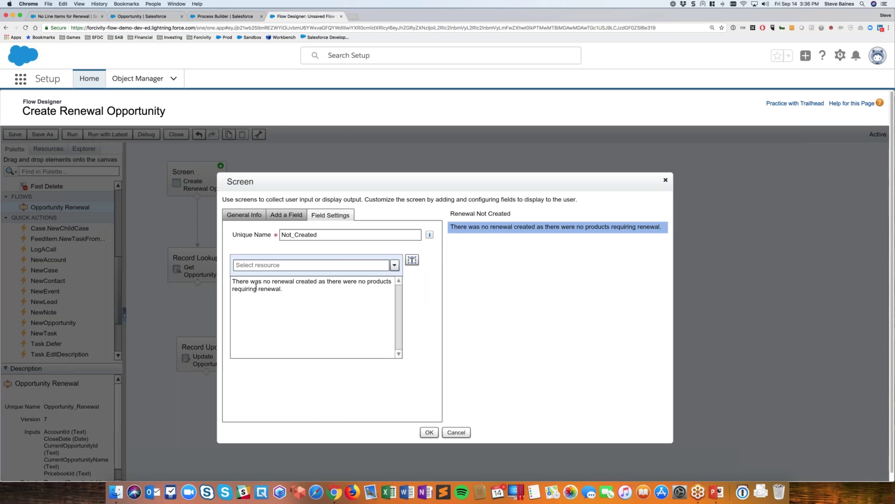
left_click(309, 289)
type("Automation ")
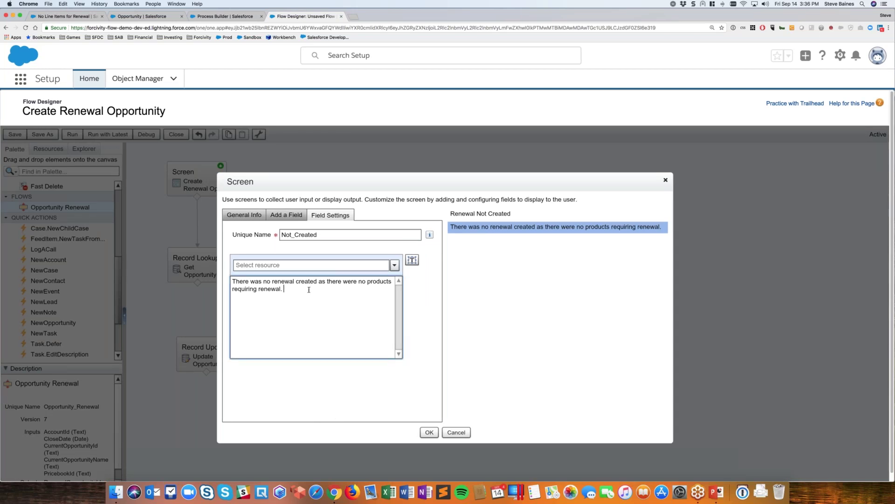
type("hour")
left_click(429, 432)
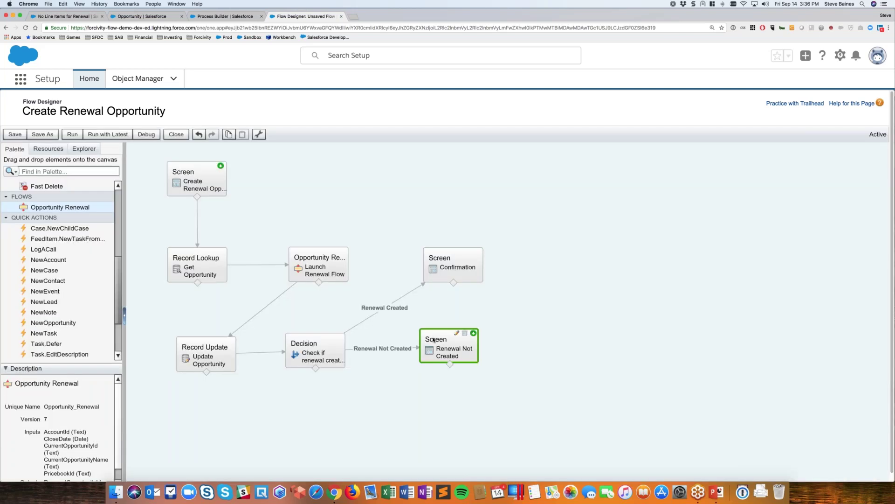
- Save the Create Renewal Opportunity flow as a new version, close the Flow Designer, and activate version 5
left_click(47, 135)
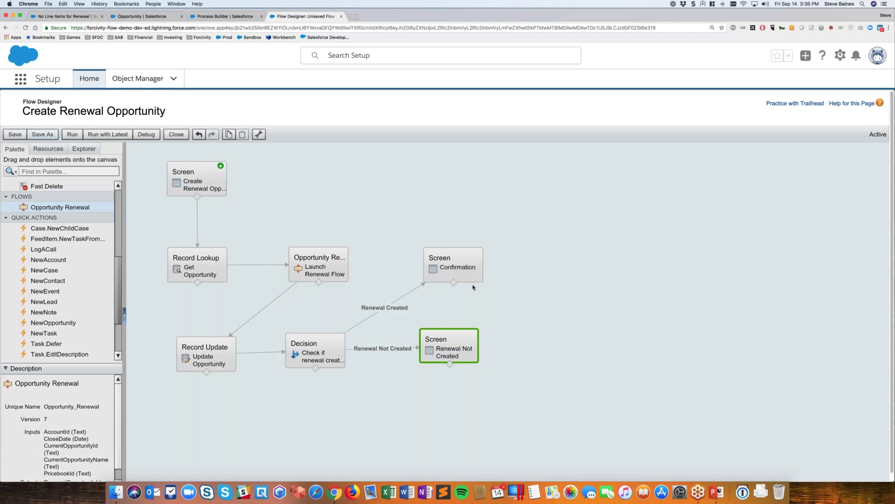
left_click(428, 389)
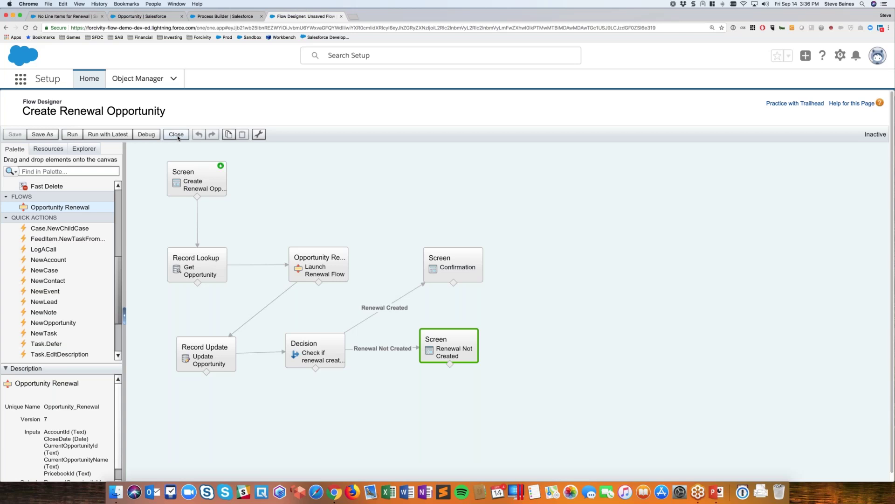
left_click(177, 136)
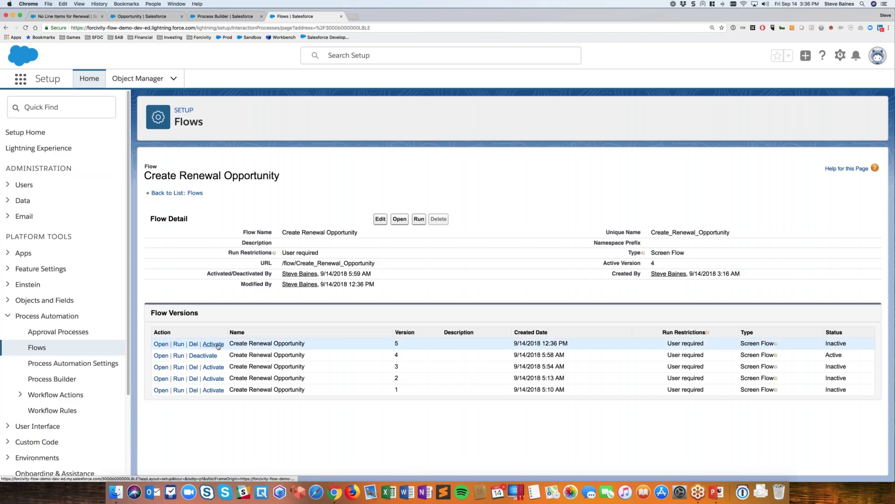
left_click(213, 344)
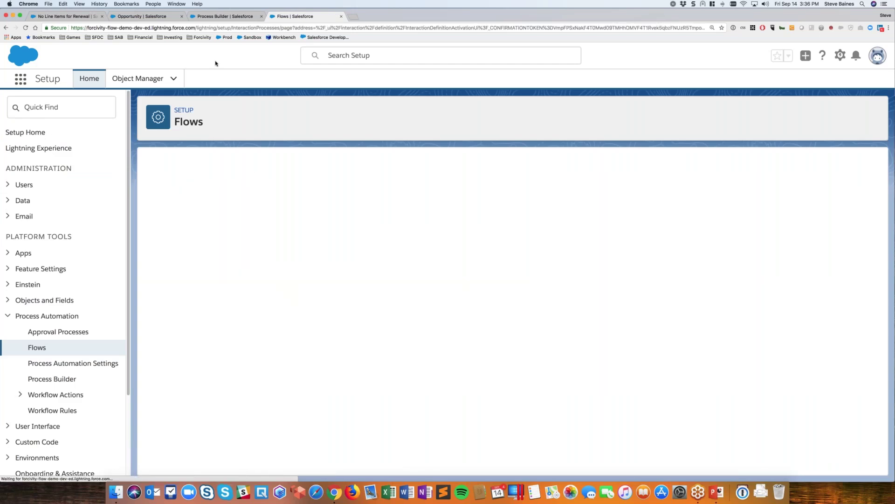
- Return to the No Line Items for Renewal opportunity, run its Create Renewal Opportunity action, highlight "Automation hour" in the closing text, and finish
left_click(74, 17)
left_click(580, 299)
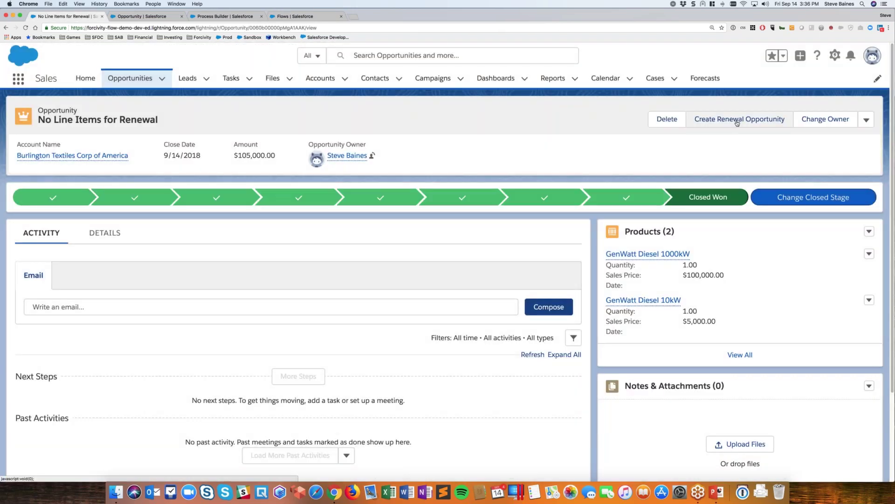
left_click(736, 121)
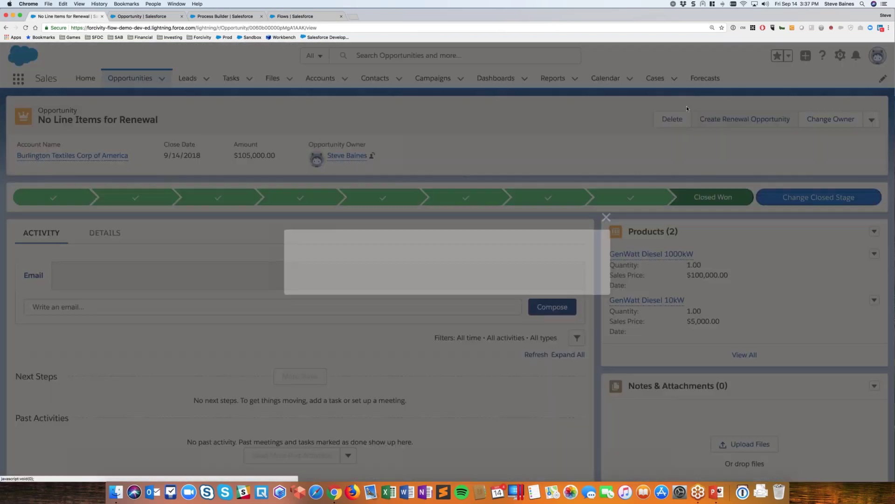
left_click(583, 299)
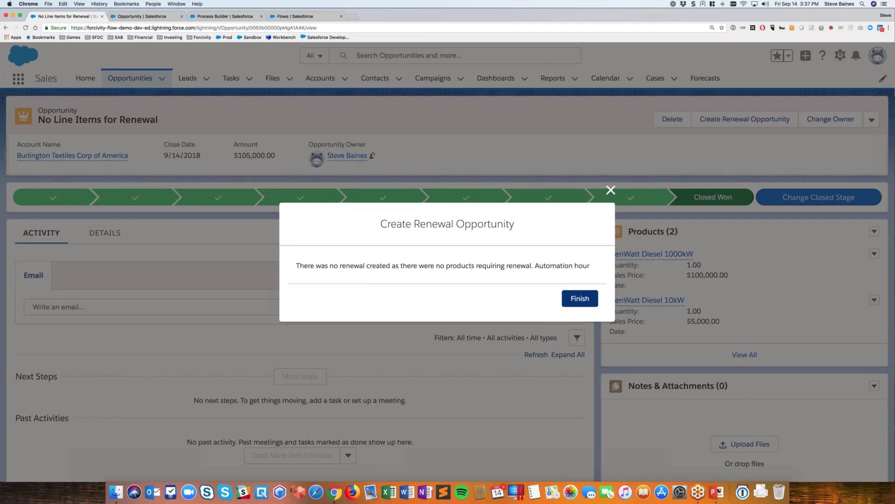
left_click_drag(535, 265, 591, 266)
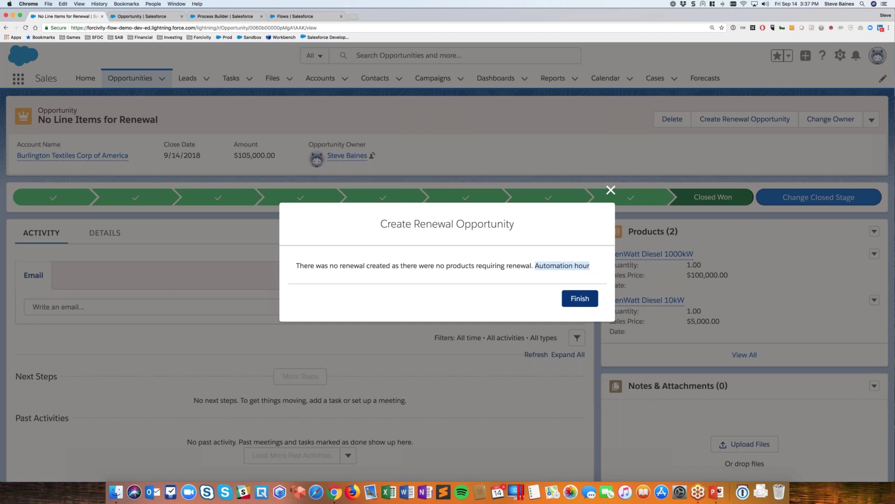
left_click(580, 298)
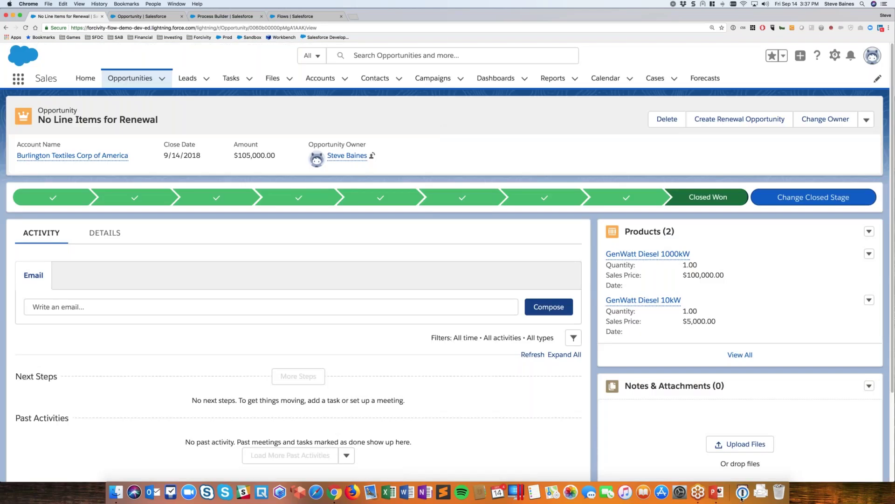
- Switch to PowerPoint, start the slide show from the Demo slide, and advance to the first bullet of the Best Practices slide
left_click(713, 496)
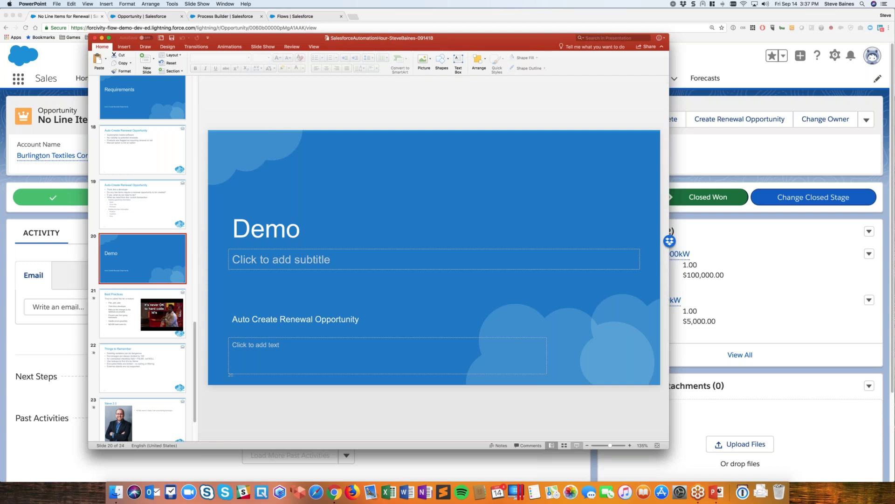
left_click(577, 445)
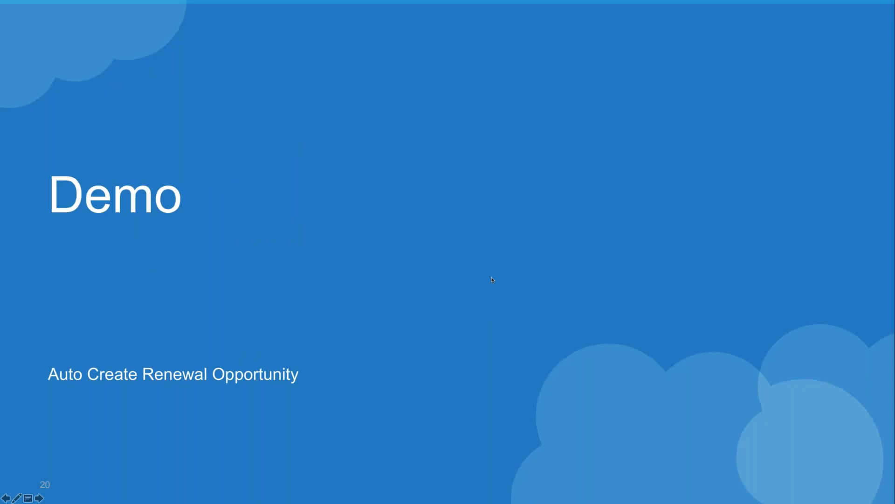
left_click(492, 279)
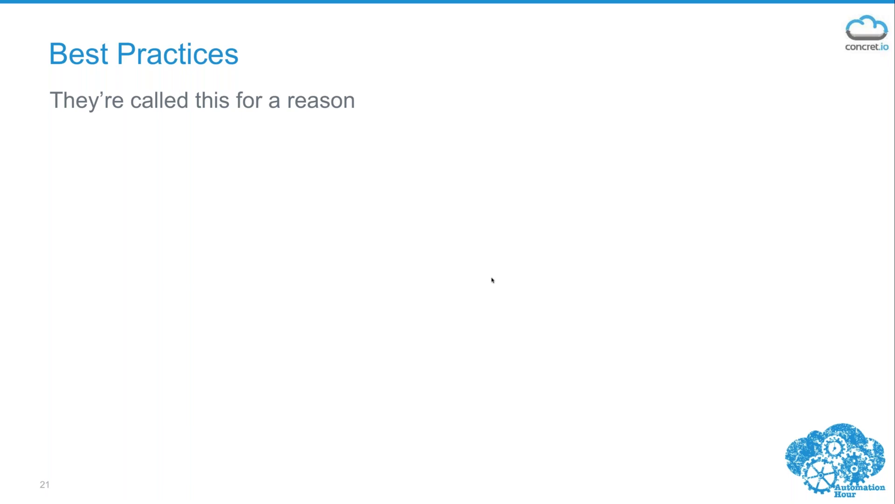
key("Right")
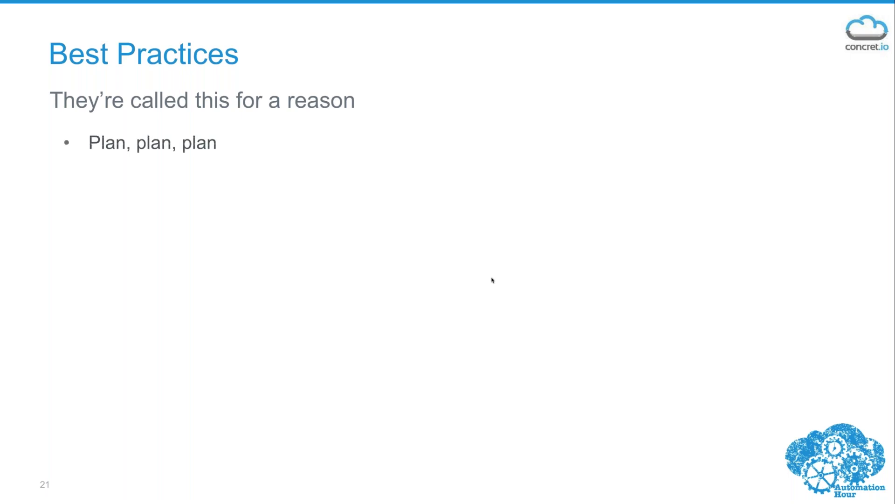